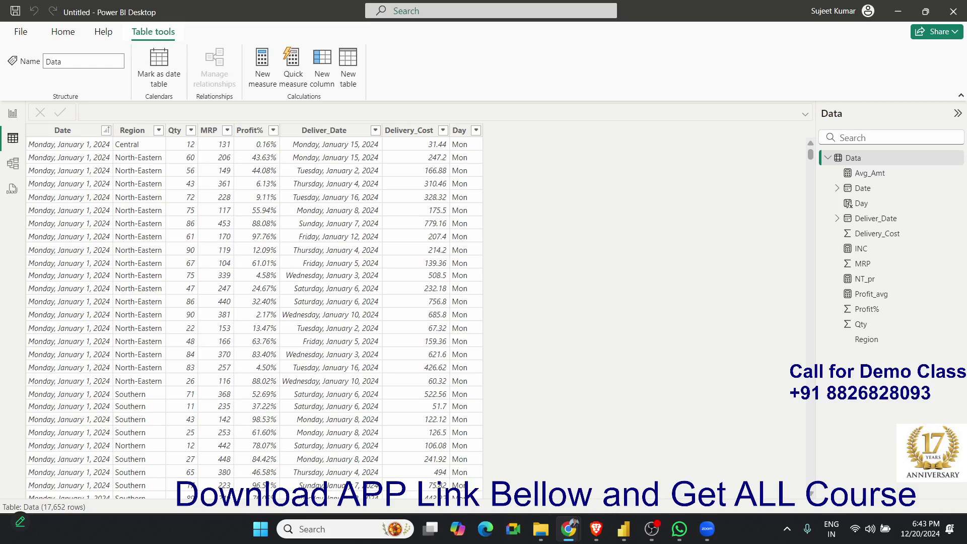
left_click(479, 276)
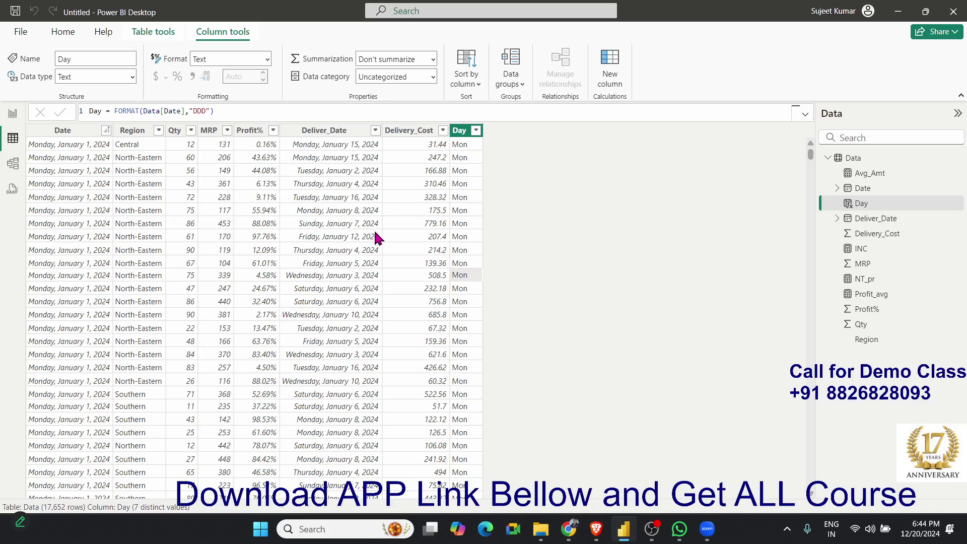
left_click(373, 183)
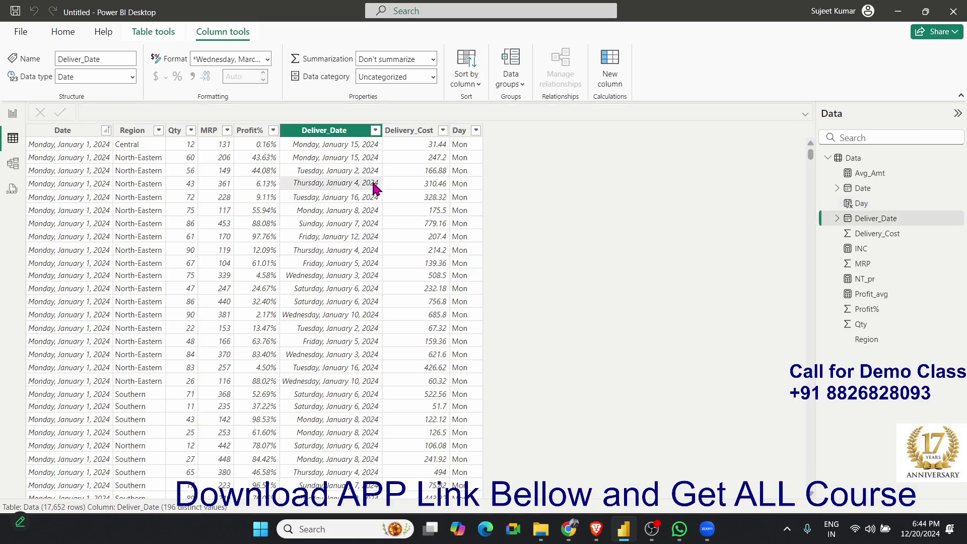
left_click(183, 145)
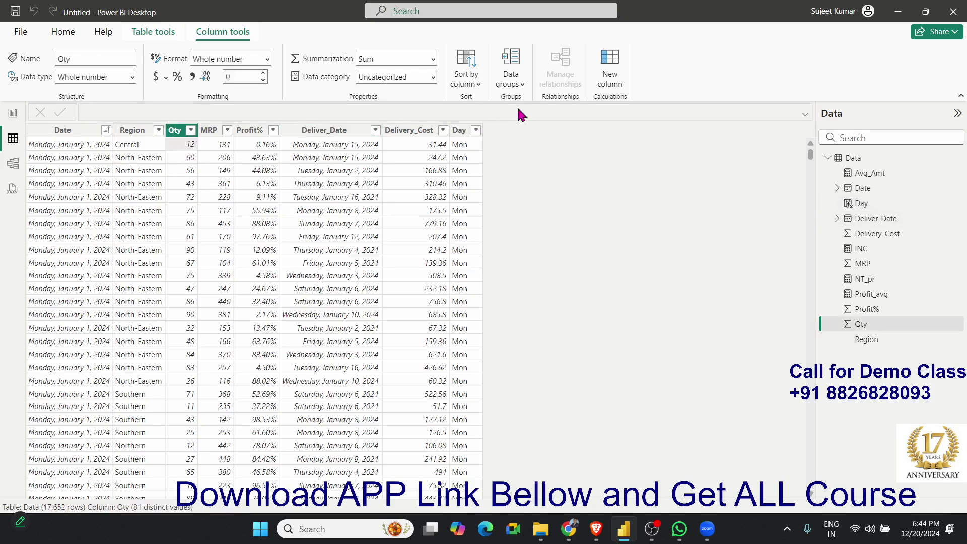
- Add a new calculated column to the Data table and name it inc in its formula
left_click(615, 90)
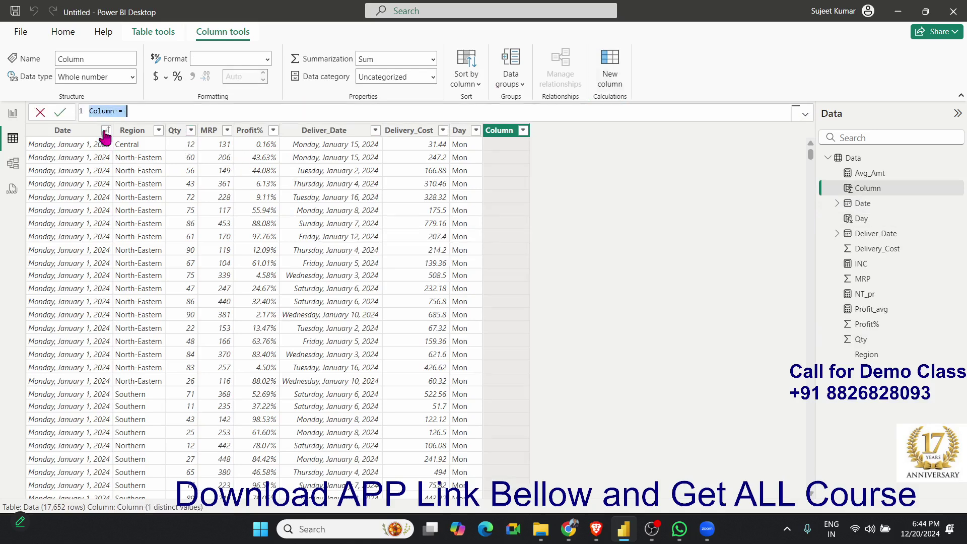
double_click(110, 112)
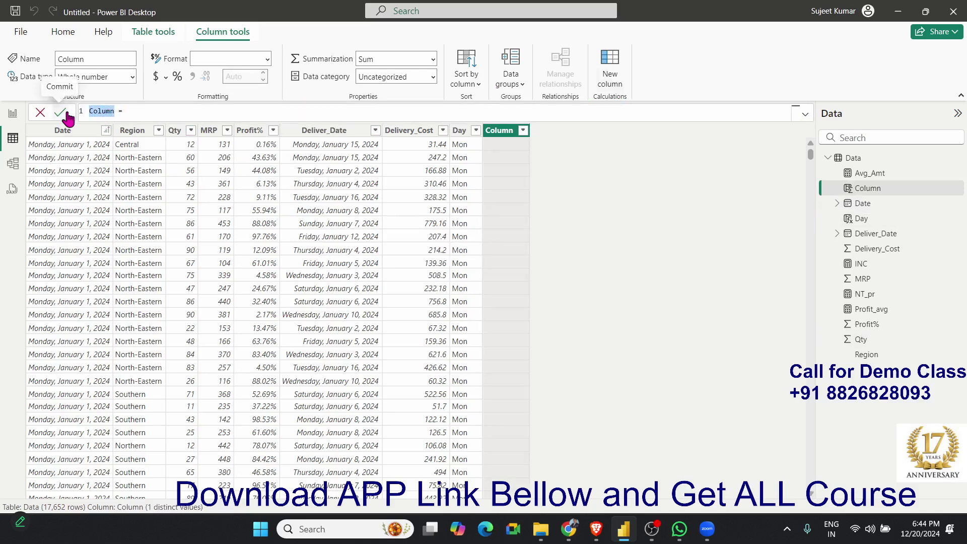
type("inc =")
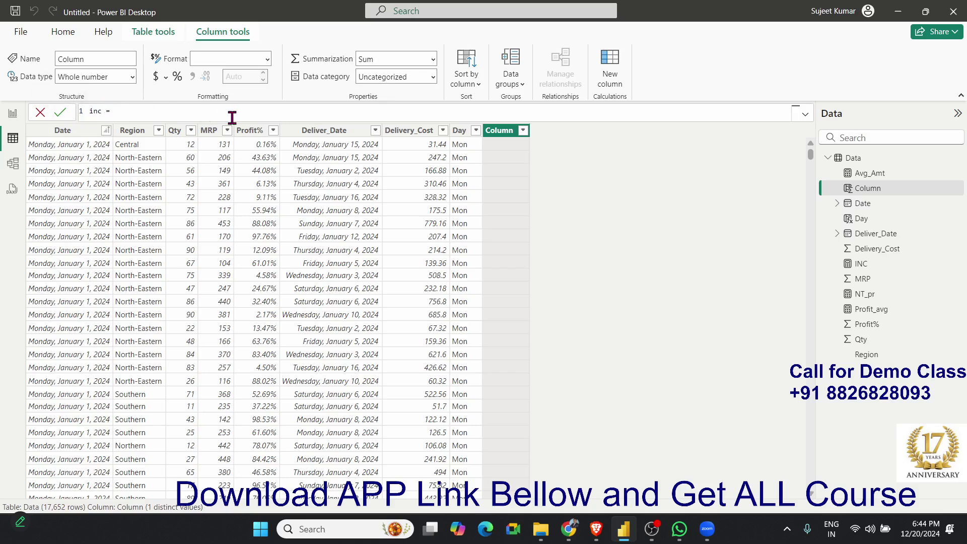
type("if")
key("Tab")
key("BackSpace")
key("BackSpace")
key("BackSpace")
- Define the new column as AND(Data[Qty]>=50,Data[Qty]<=80) and try to commit it under the name inc
type("and")
key("Tab")
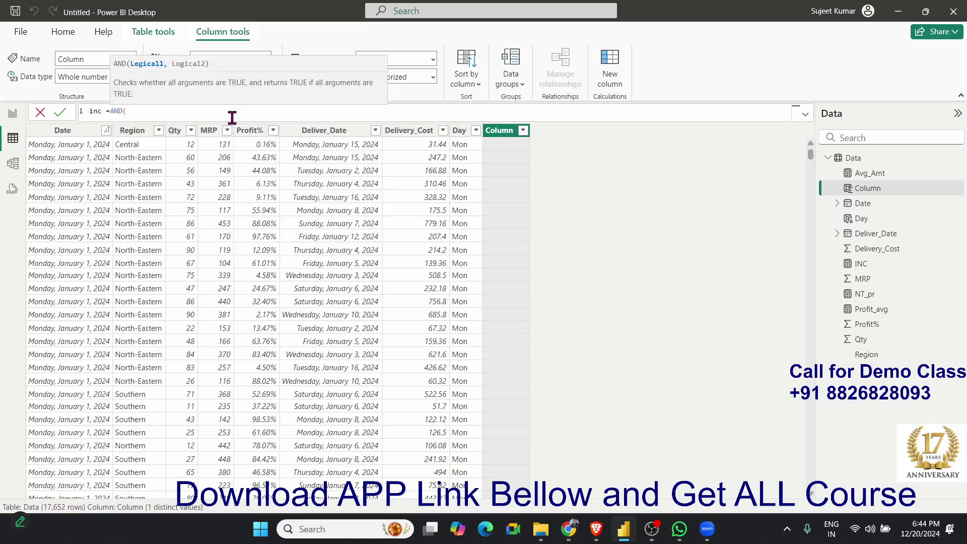
type("qty")
key("Tab")
type(">=50,qty")
key("Tab")
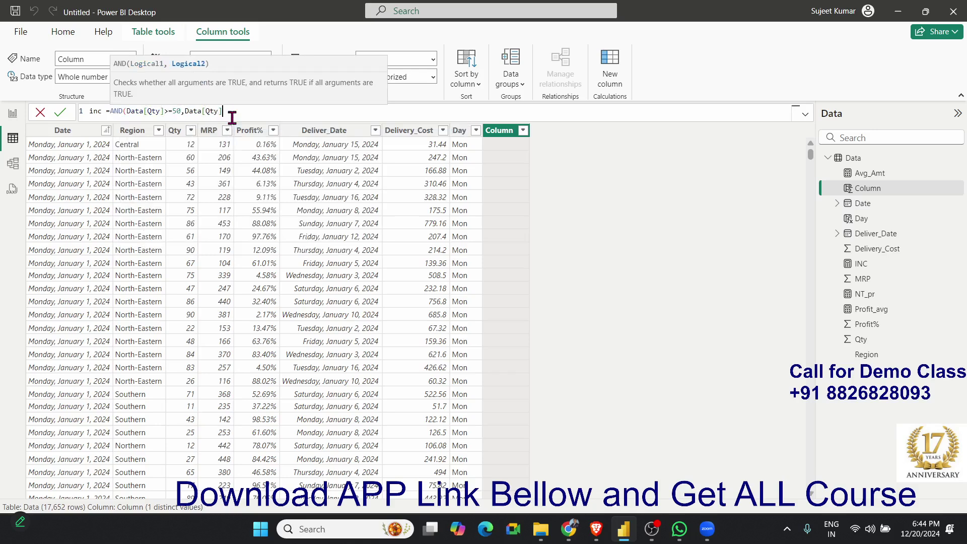
type("<=80)")
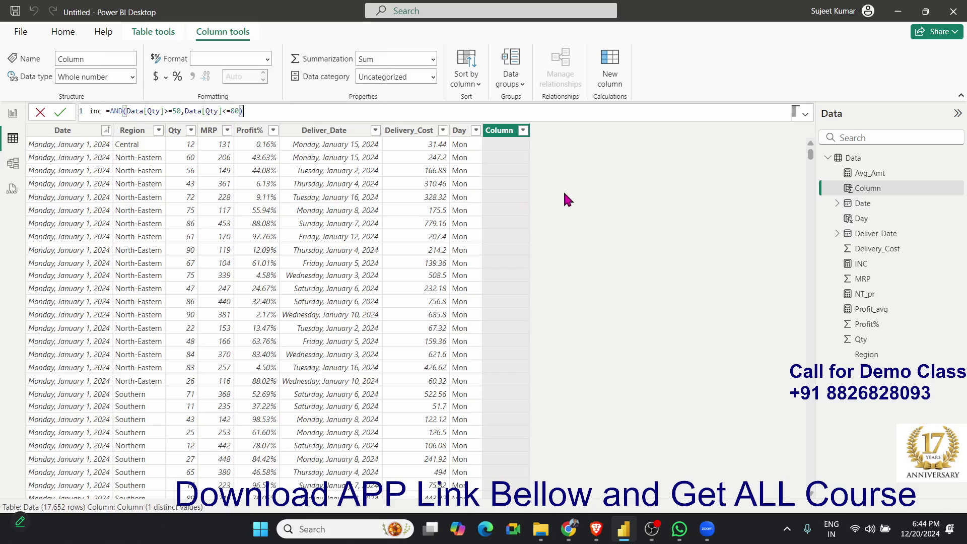
key("Return")
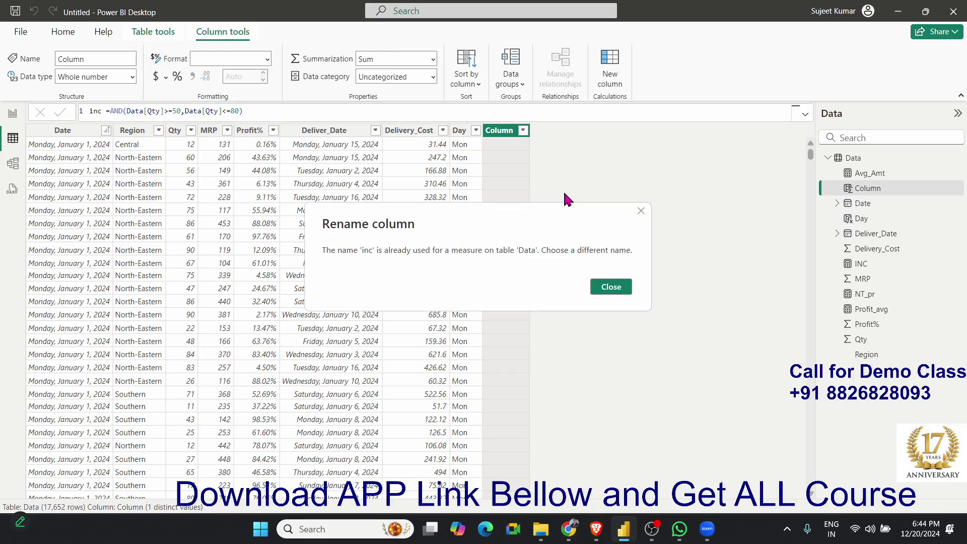
left_click(611, 287)
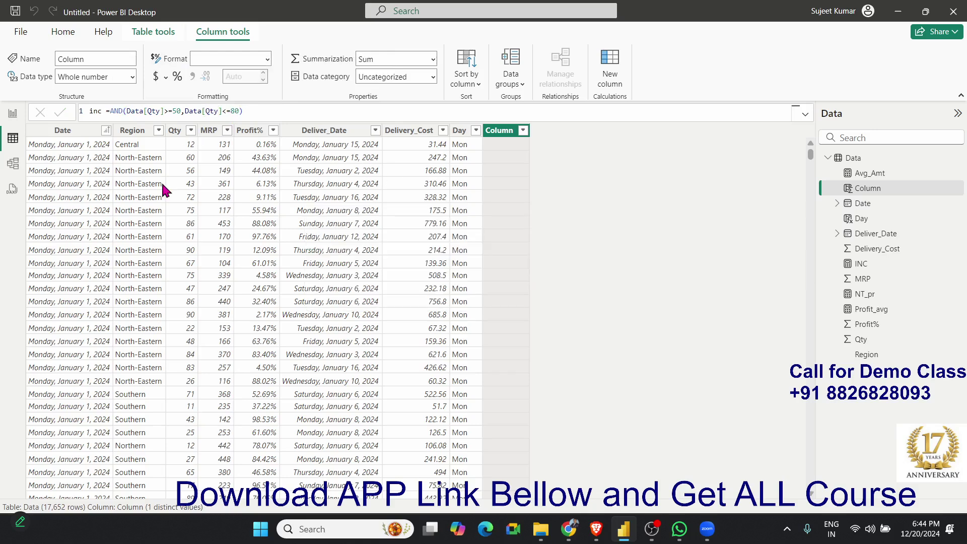
- Rename the column in its formula to incx and commit it
double_click(95, 111)
type("incx")
key("Return")
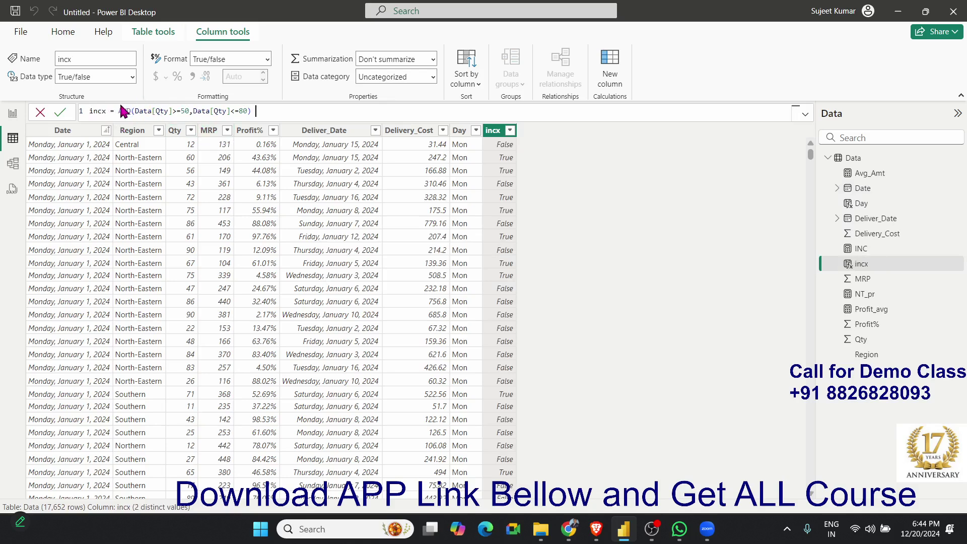
- Wrap the incx column's AND condition in an IF that returns 500 when true and 0 otherwise
left_click(120, 111)
type("i")
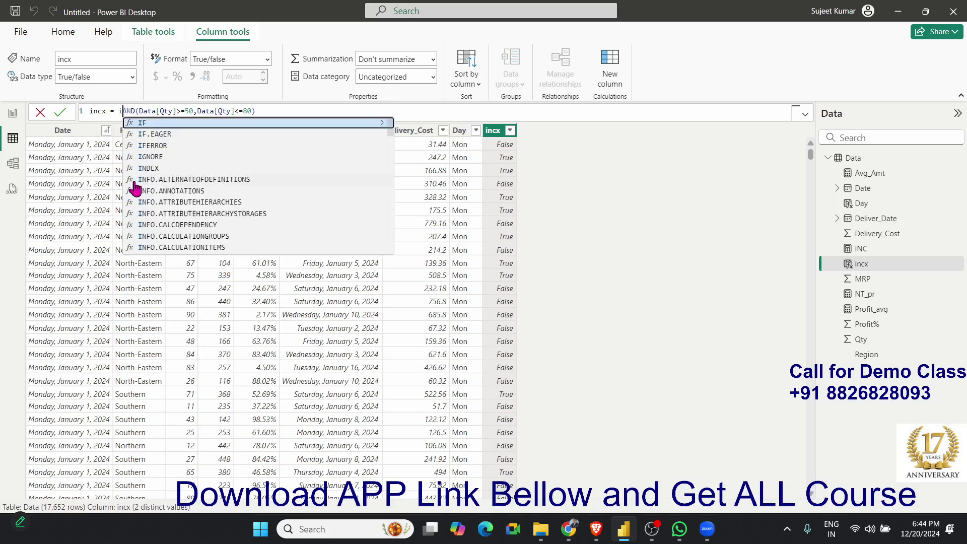
type("f")
key("Tab")
left_click(303, 112)
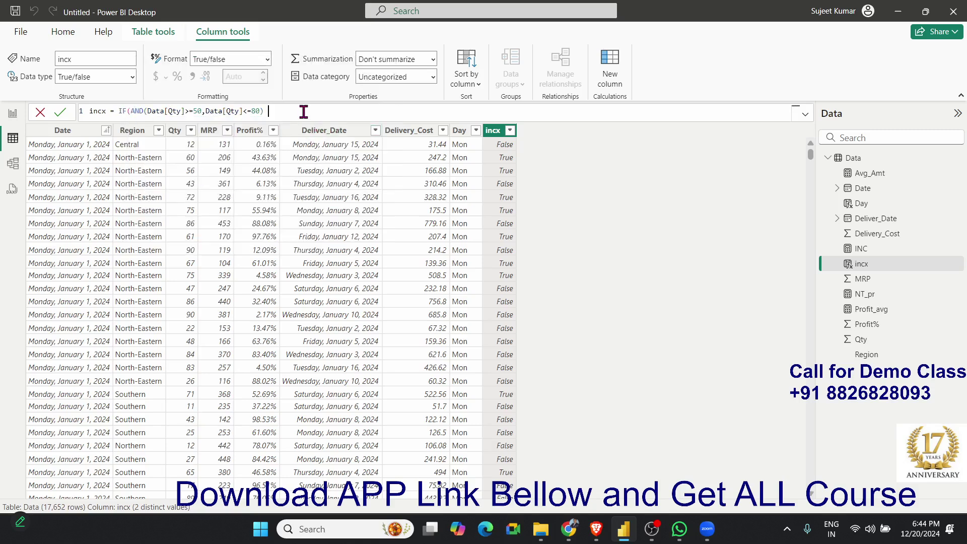
type(",500")
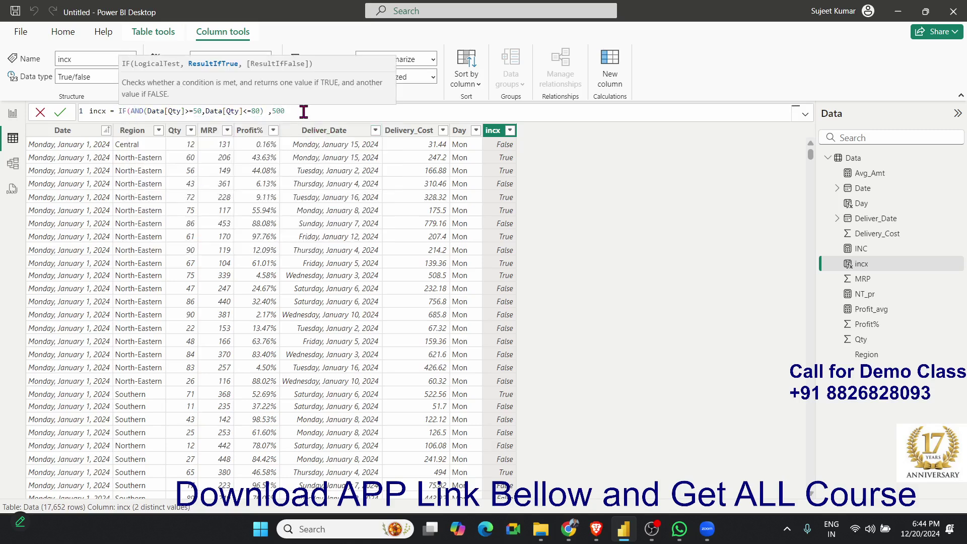
type(",0)")
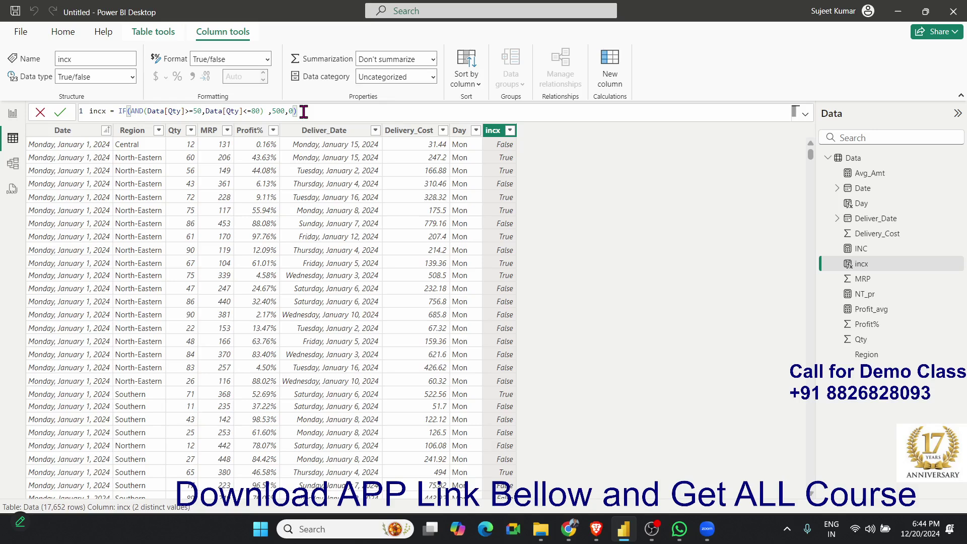
key("Return")
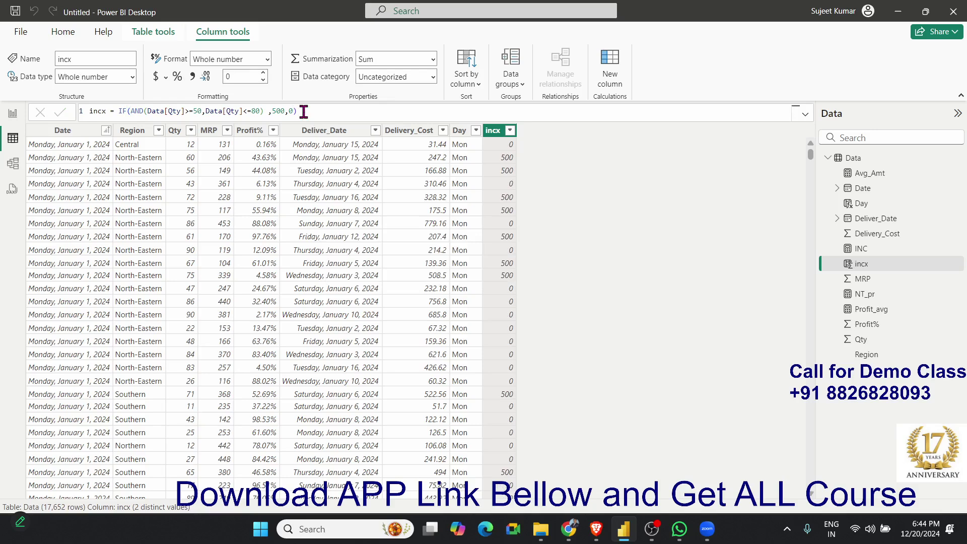
left_click_drag(202, 111, 161, 112)
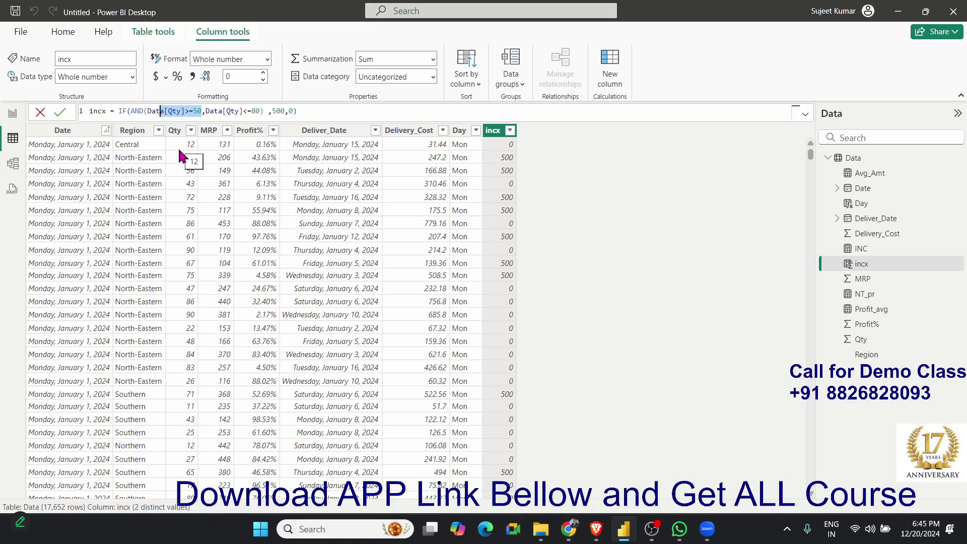
double_click(255, 110)
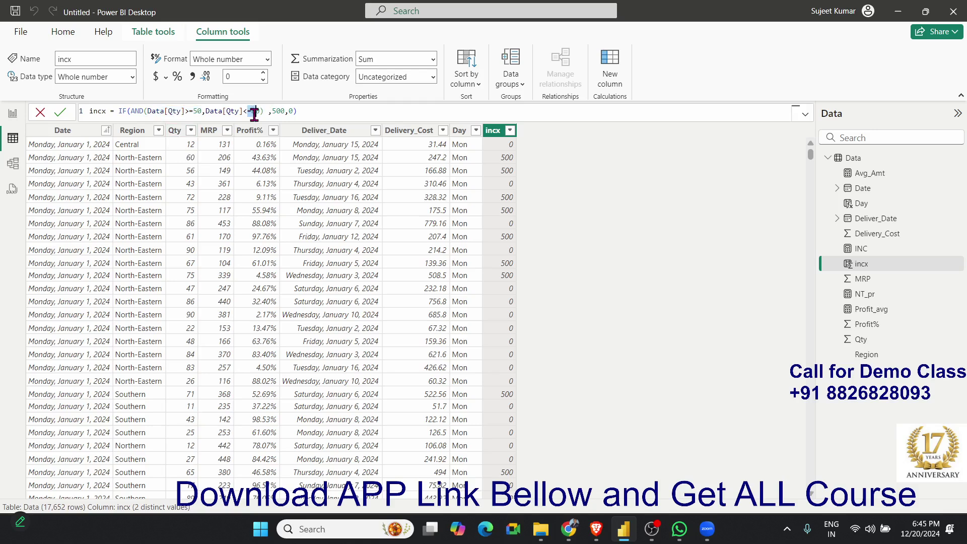
left_click_drag(181, 111, 221, 111)
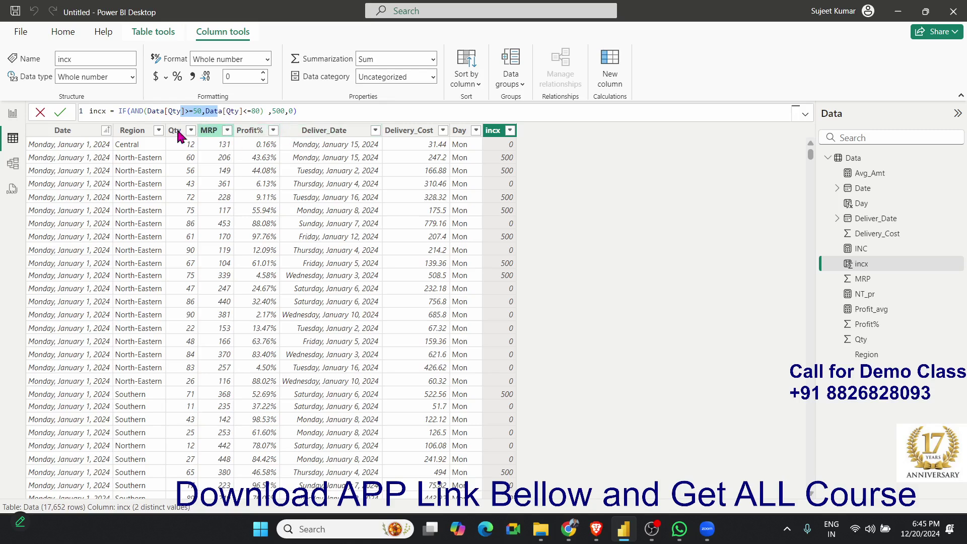
- Replace the incx expression with an outer IF testing Data[Qty]>=50 that contains IF(Data[Qty]<=80,500.200) as its true result
left_click_drag(119, 111, 346, 116)
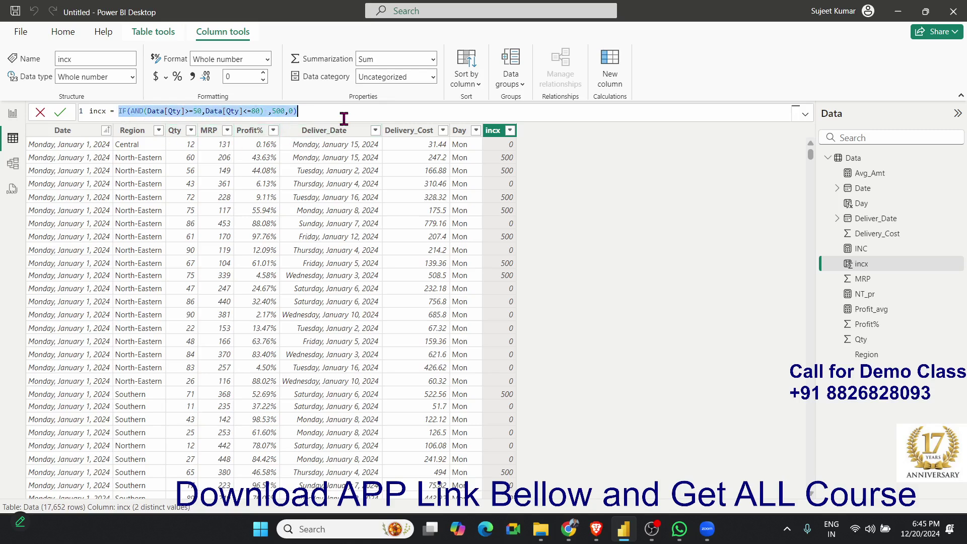
key("BackSpace")
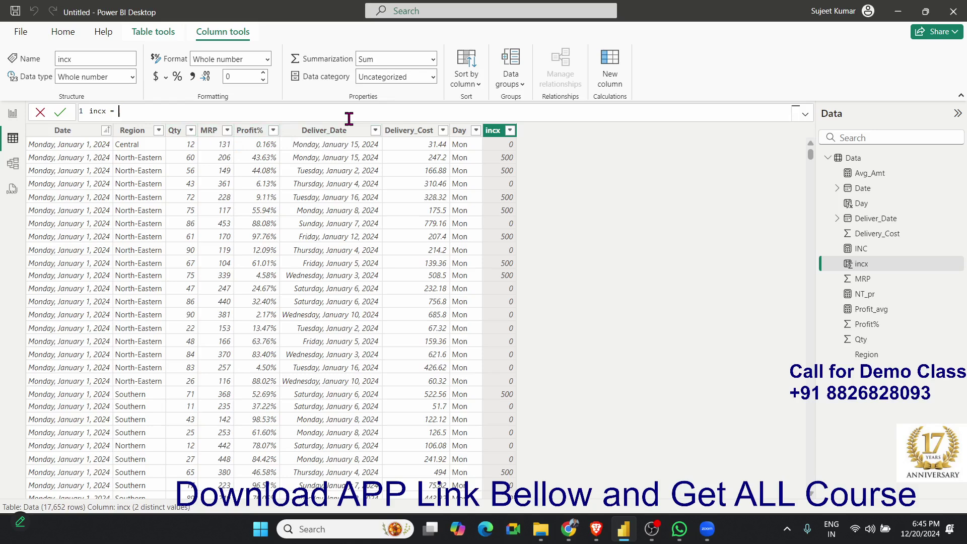
type("if")
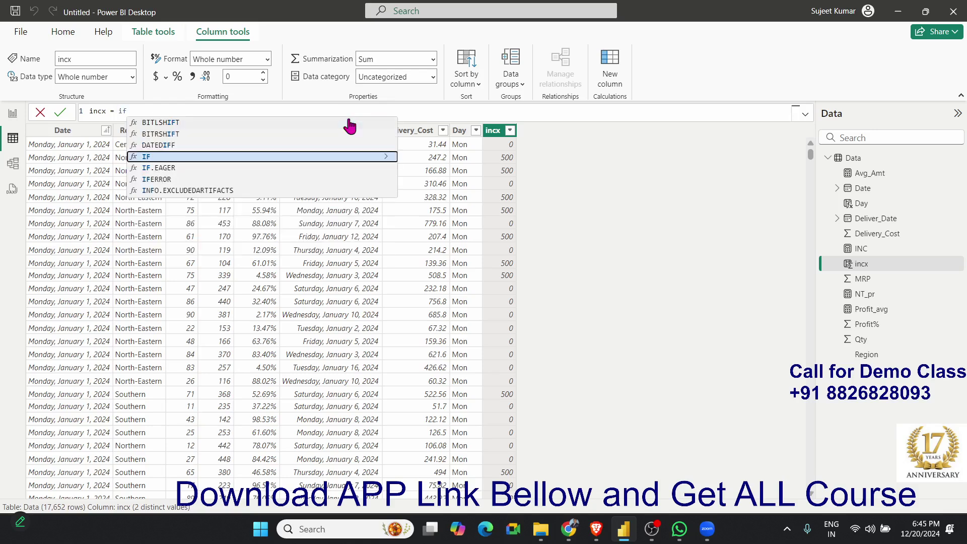
key("Tab")
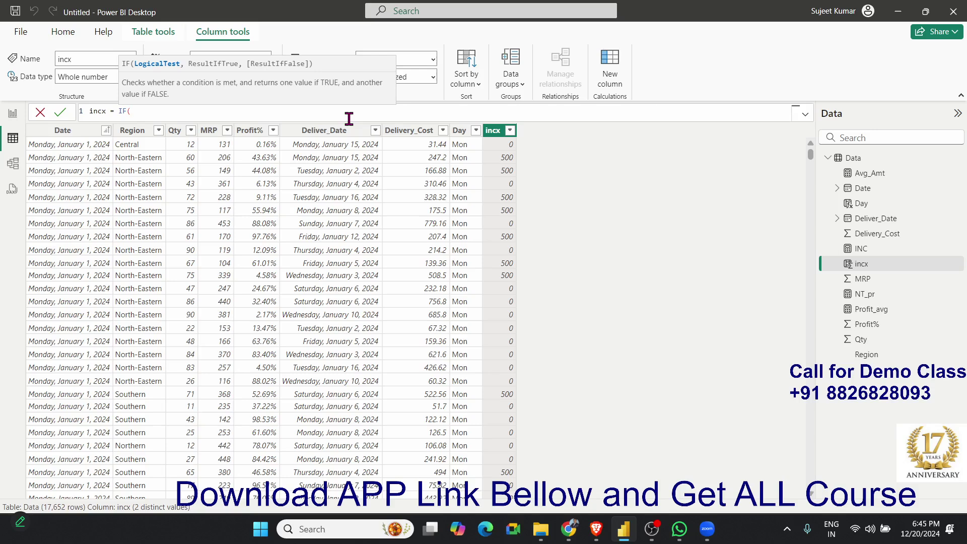
type("qyu")
key("BackSpace")
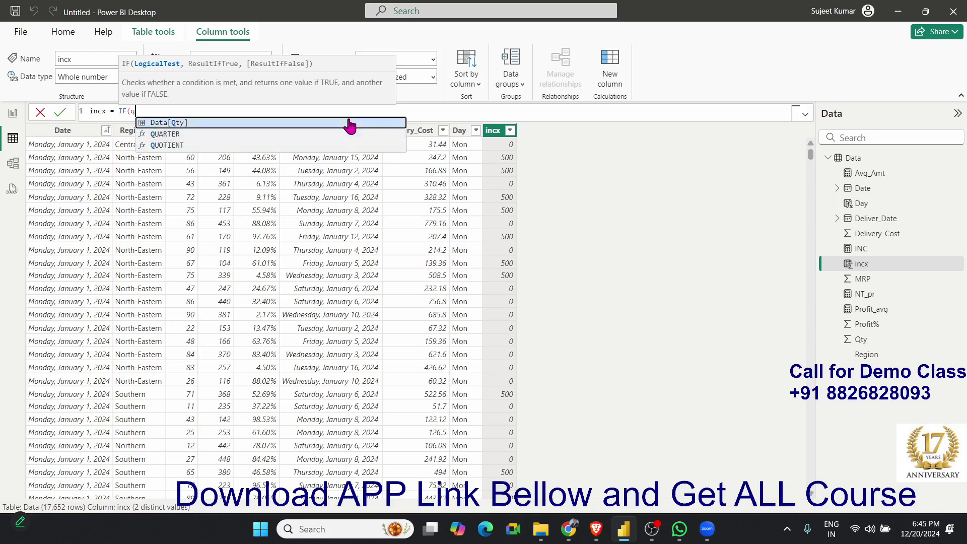
left_click(350, 122)
type(">=")
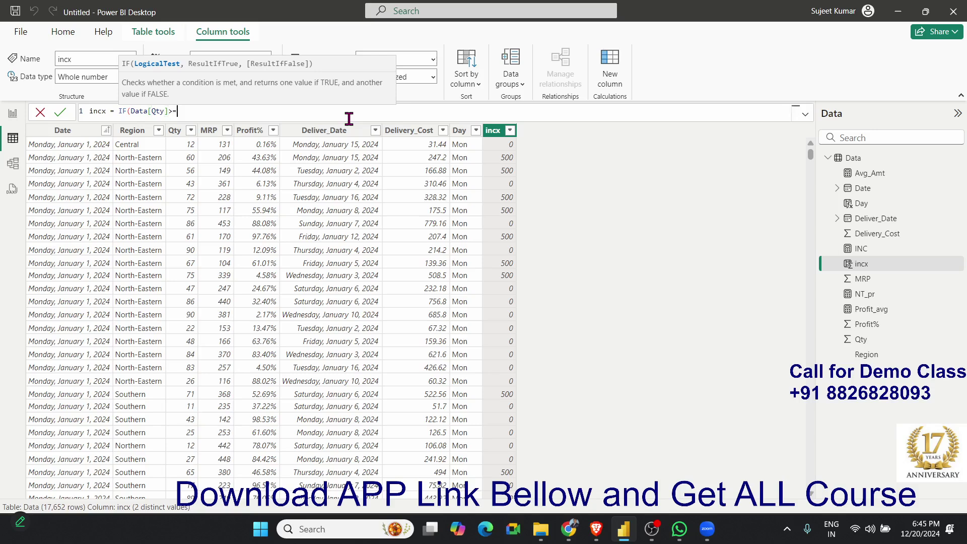
type("50,IF(")
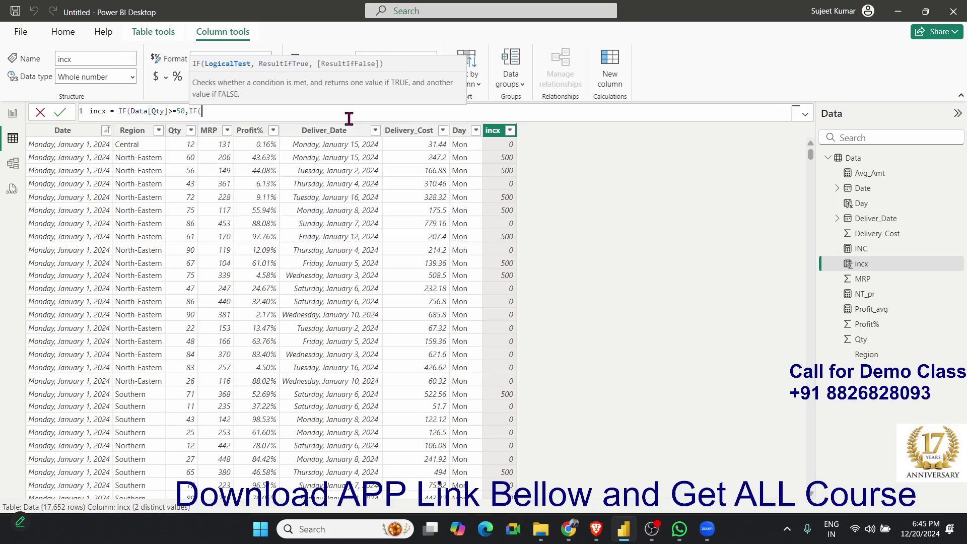
type("Data[Qty]<=80,")
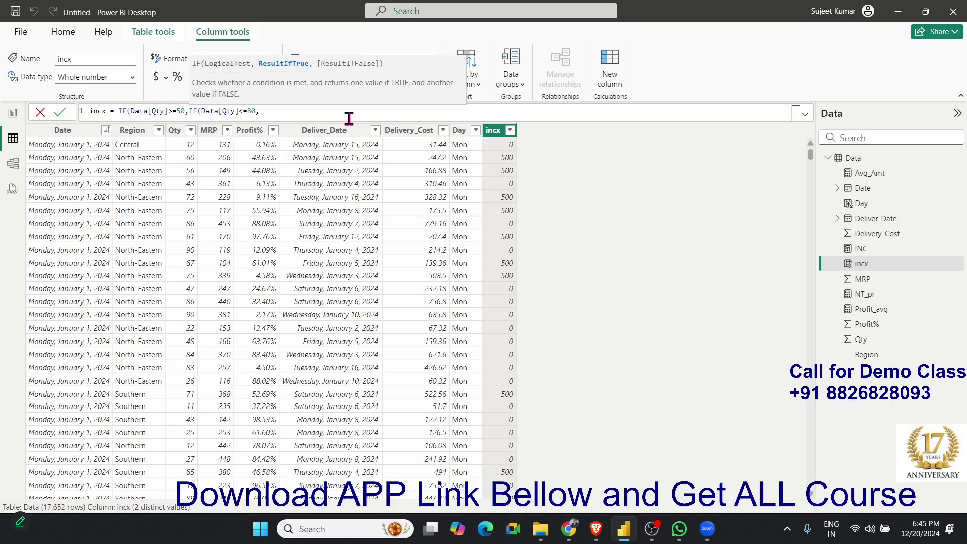
type("500.200),")
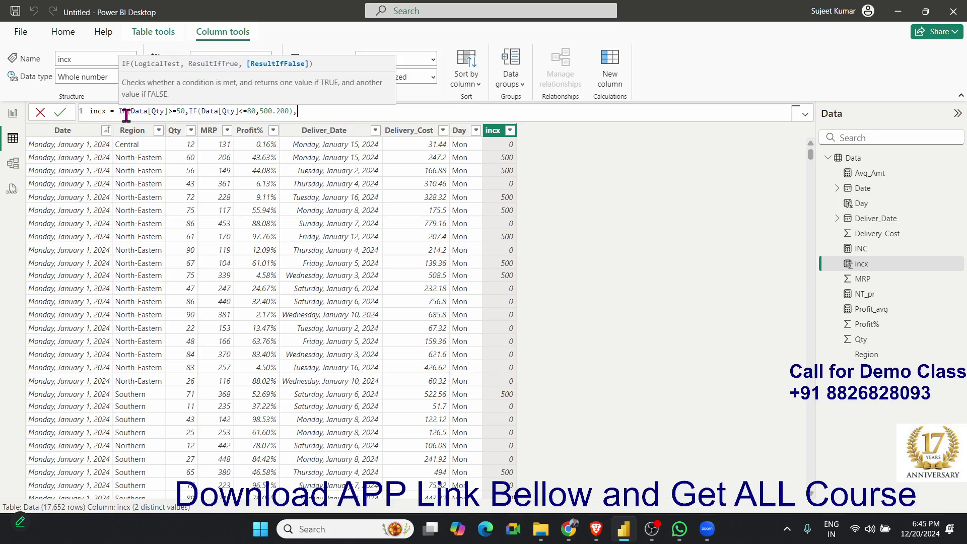
left_click_drag(189, 111, 294, 111)
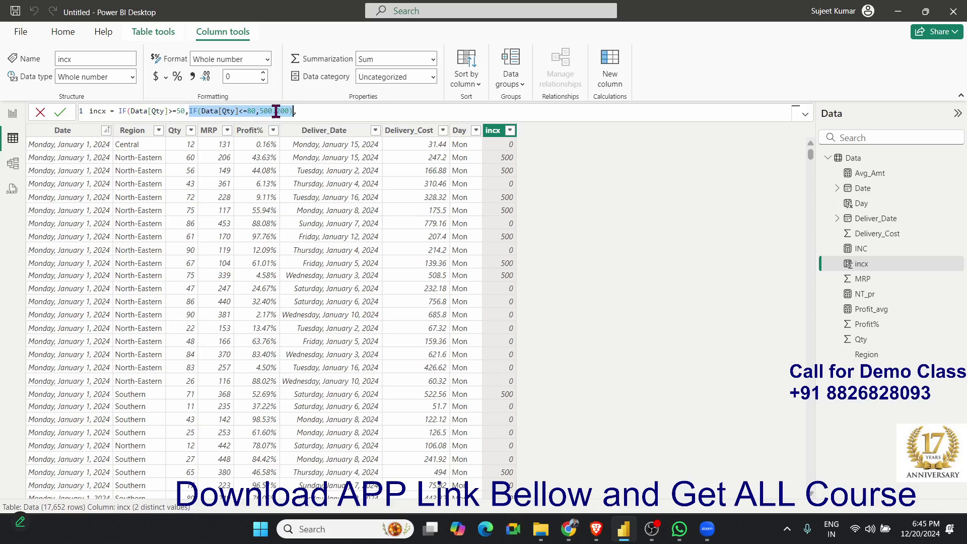
left_click(304, 111)
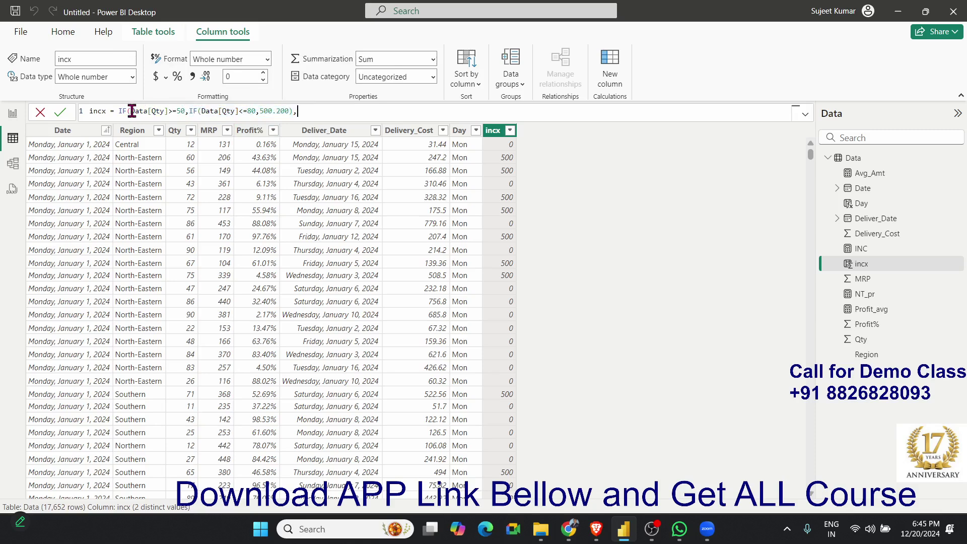
left_click_drag(131, 110, 288, 111)
left_click(190, 111)
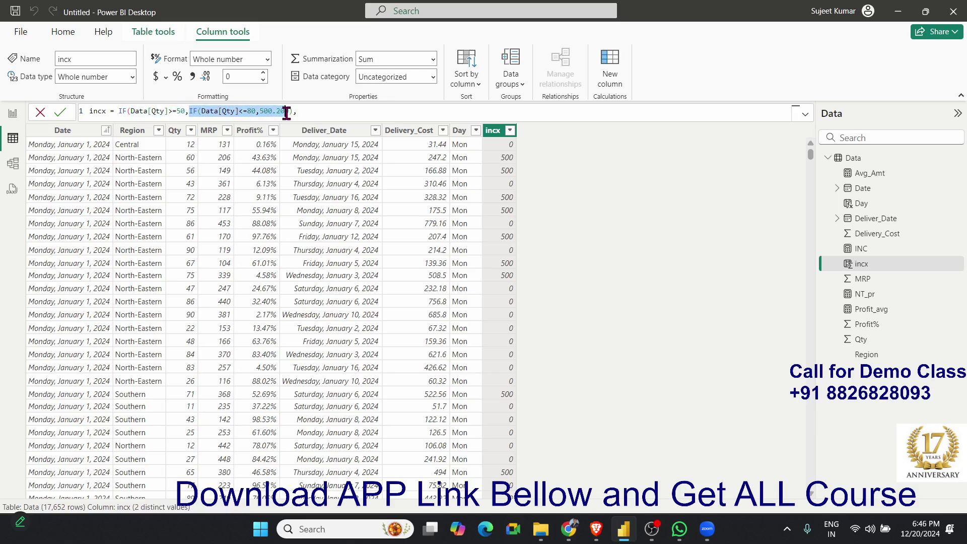
- Complete the outer IF of the incx formula with 100 as its false result and commit it
left_click(301, 112)
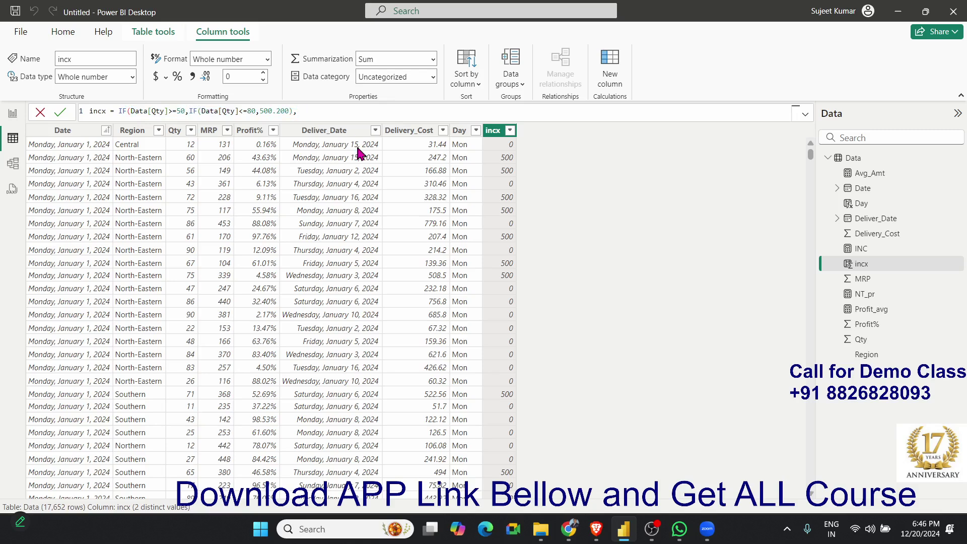
type("100)")
key("Return")
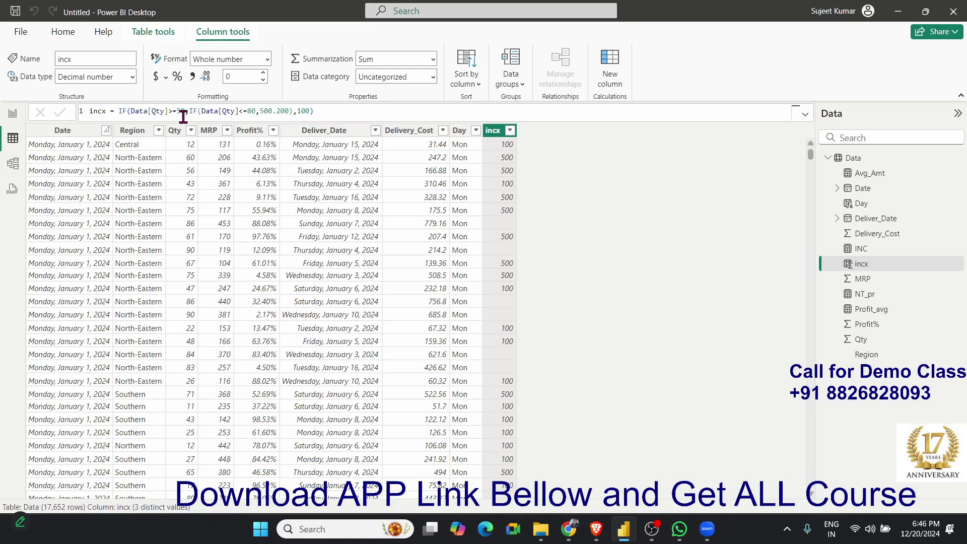
left_click(302, 111)
left_click(164, 112)
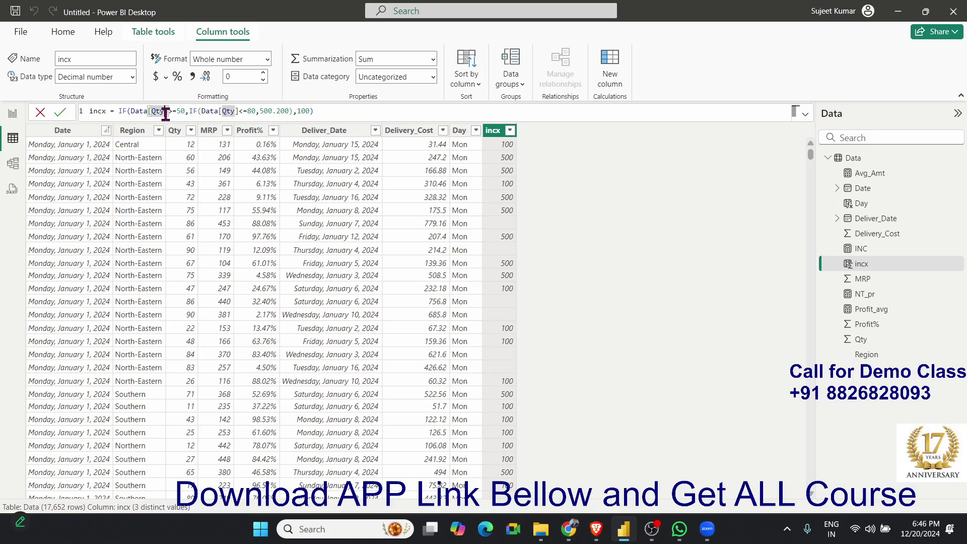
double_click(275, 111)
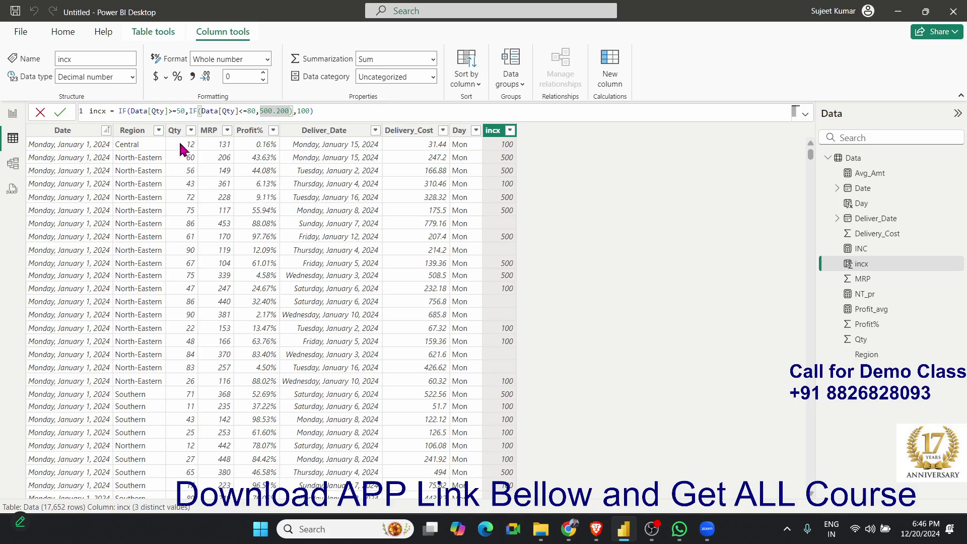
left_click(179, 110)
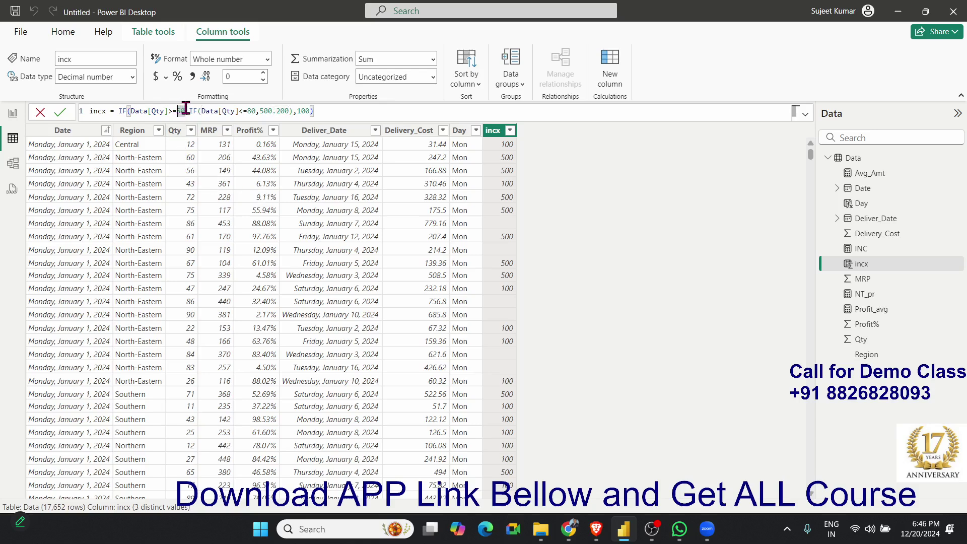
left_click_drag(185, 110, 292, 110)
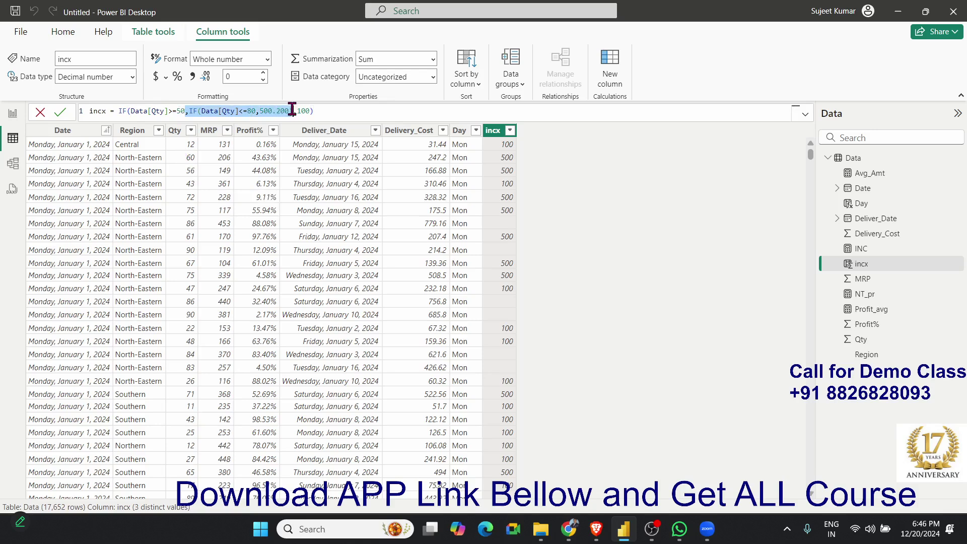
left_click(304, 112)
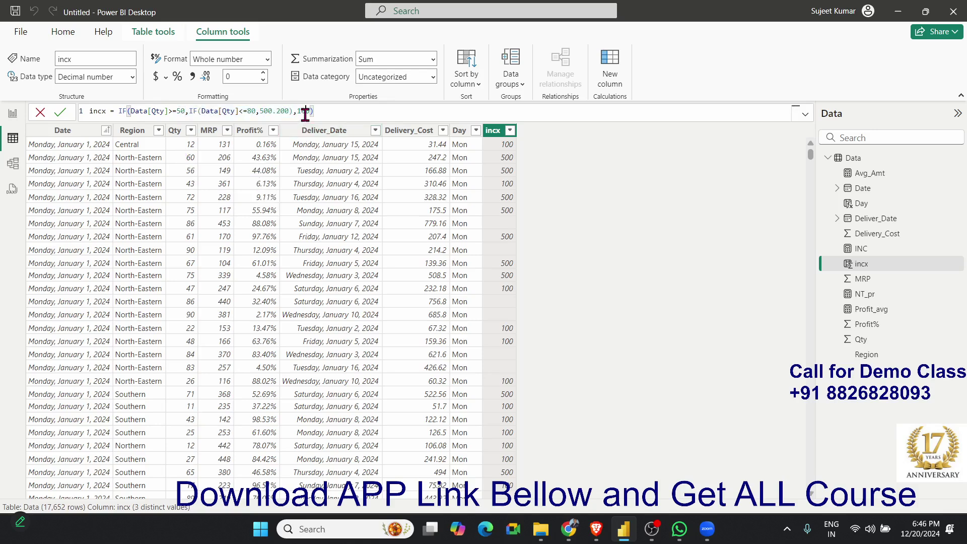
left_click(206, 112)
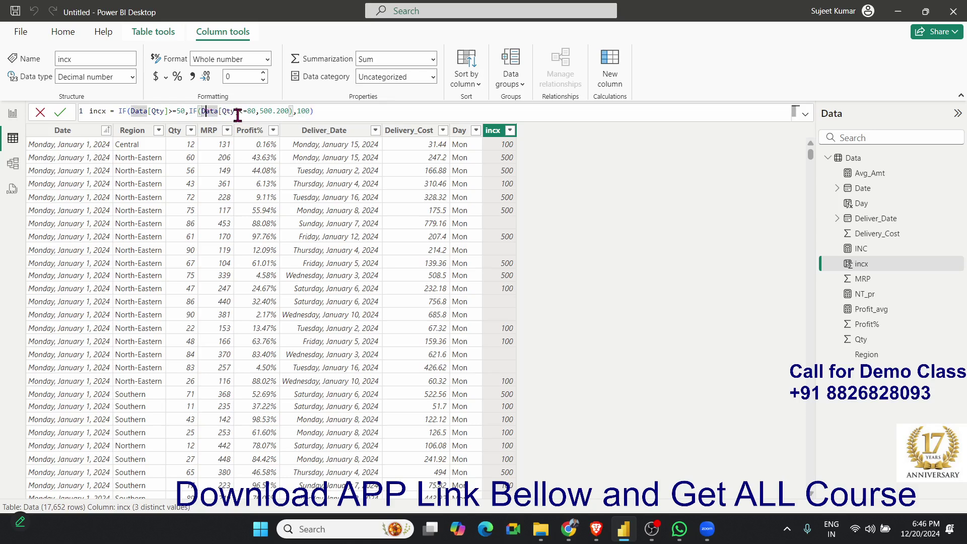
- Correct the inner IF of the incx formula so its results are 500,200 separated by a comma, and commit it
left_click(272, 110)
double_click(272, 111)
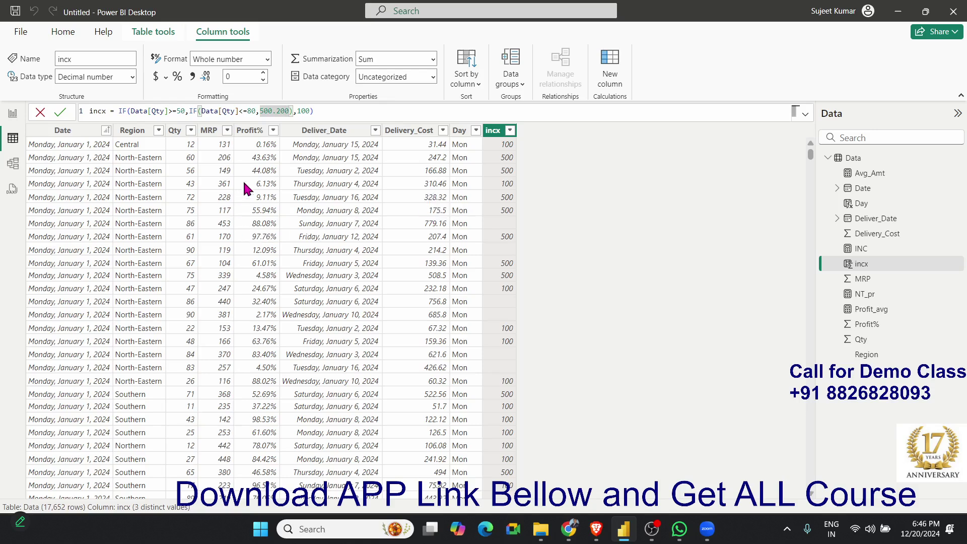
left_click(272, 111)
type(",")
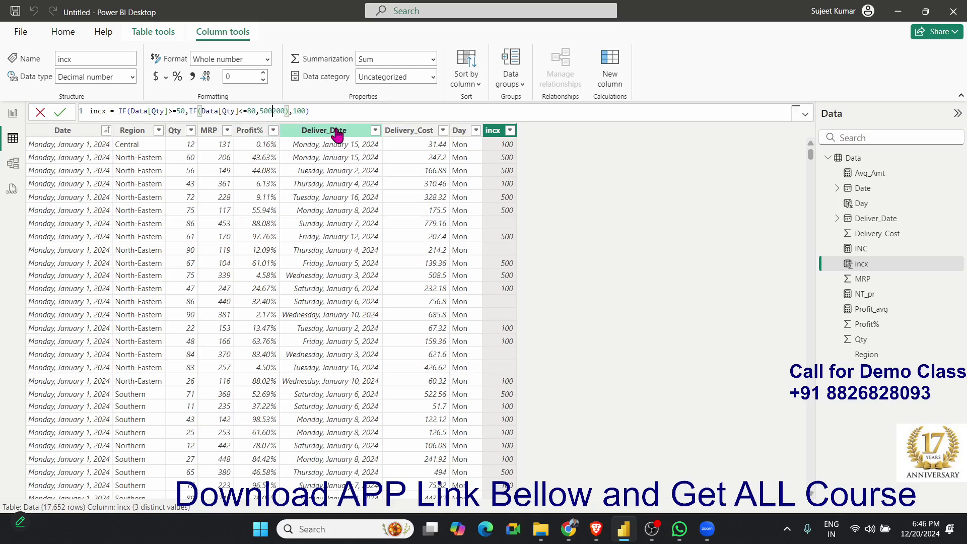
key("Return")
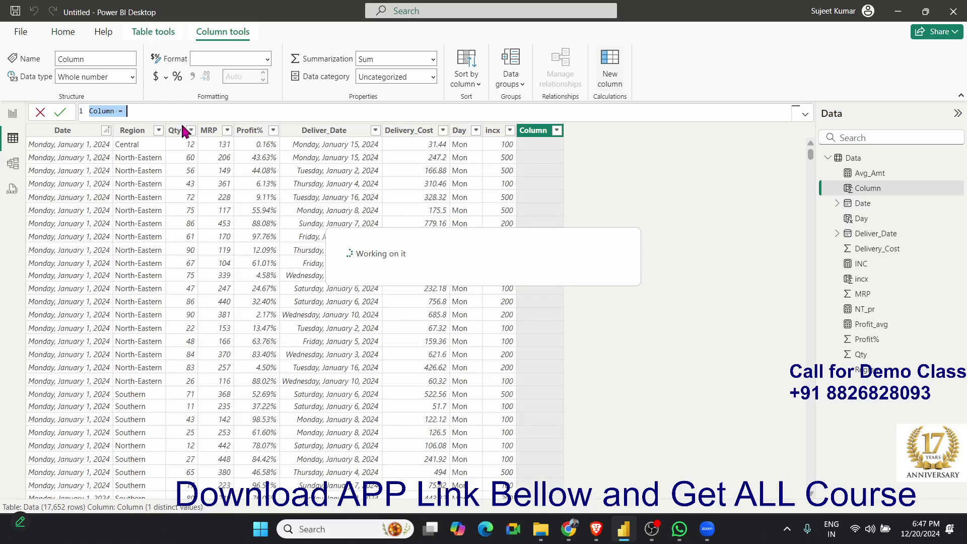
- Name the new column office and start its formula with an IF returning "HD" when Data[Day]="sat" and a nested IF as its false result
left_click(110, 113)
double_click(111, 113)
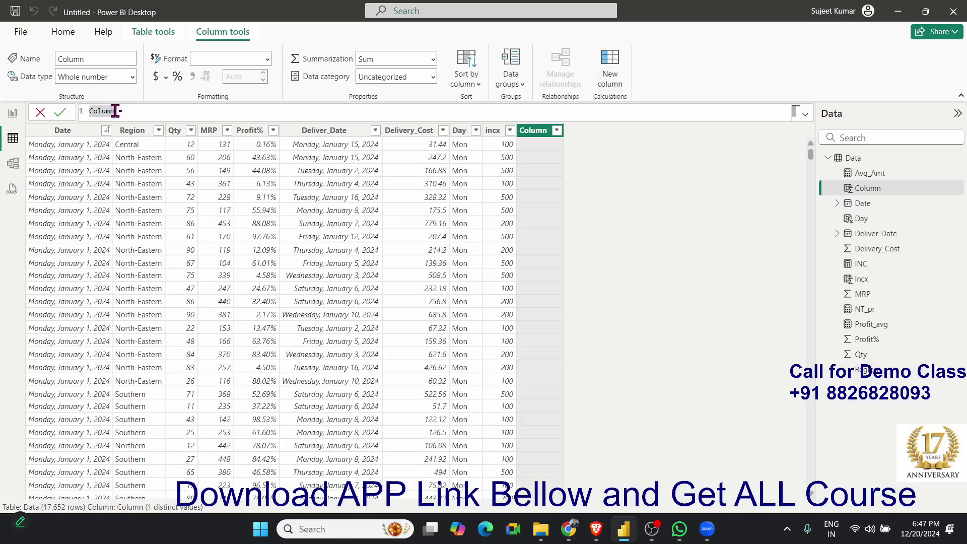
key("BackSpace")
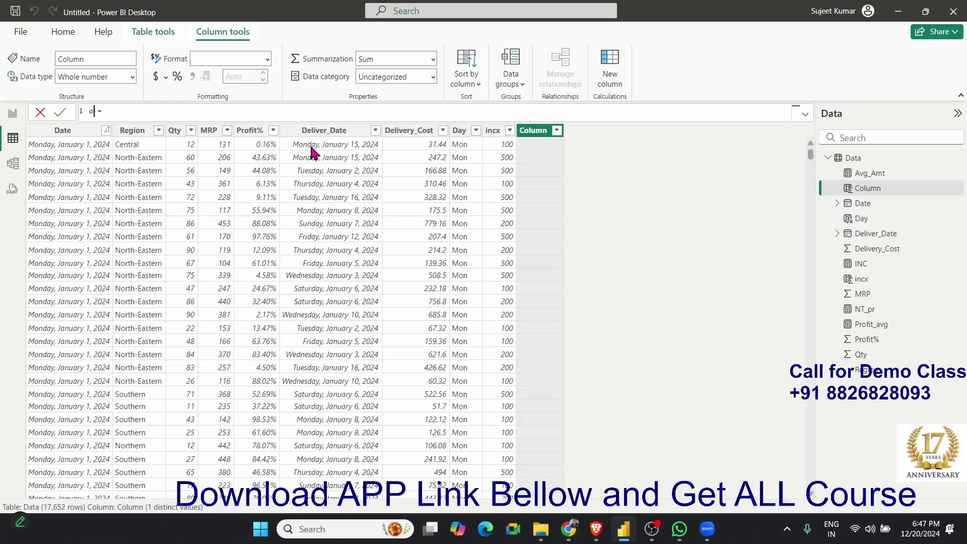
type("office = if")
key("Tab")
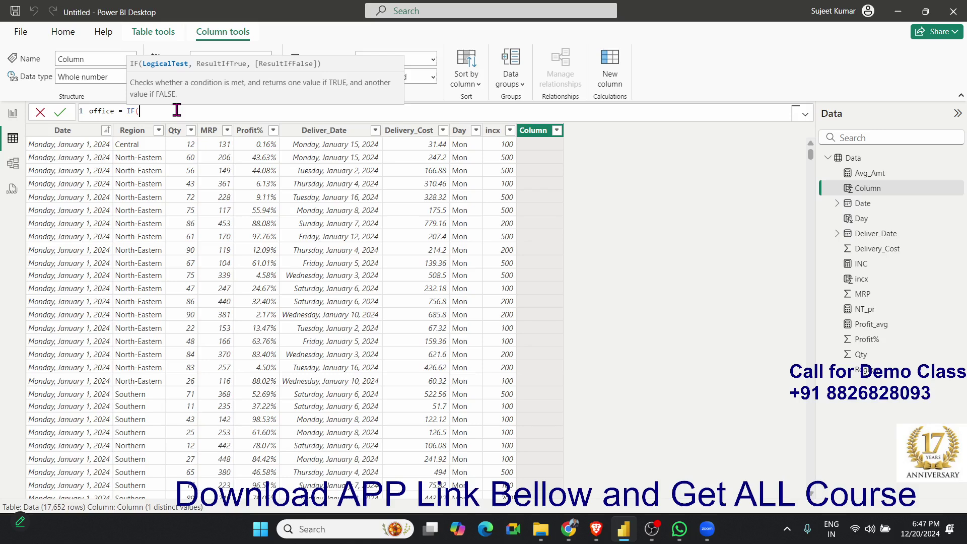
type("DAY")
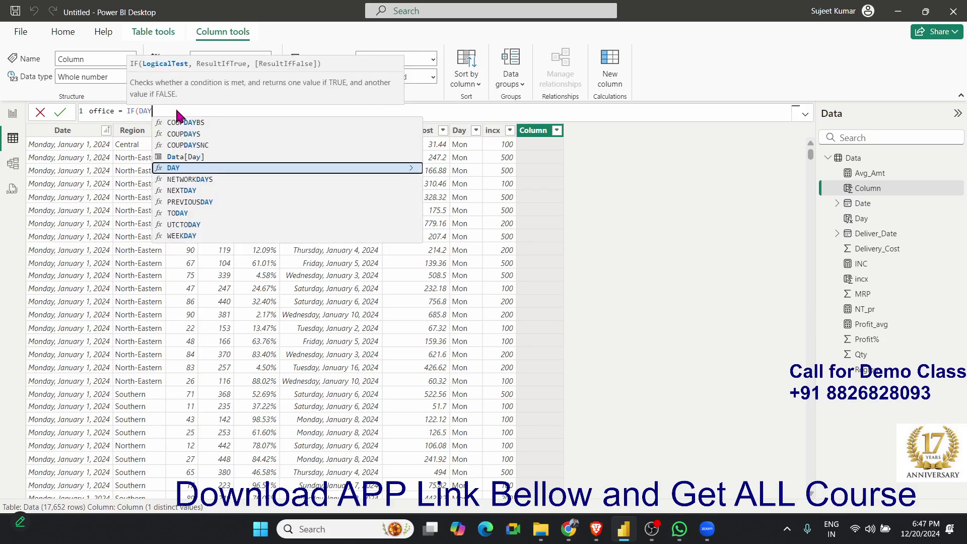
key("Up")
key("Tab")
type("=")
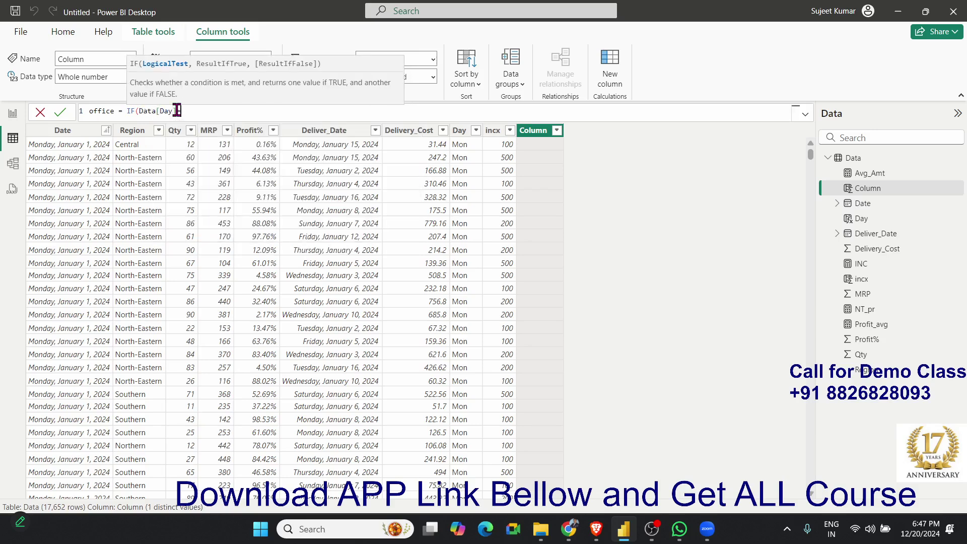
type("\"sat\",\"HD\",IF(")
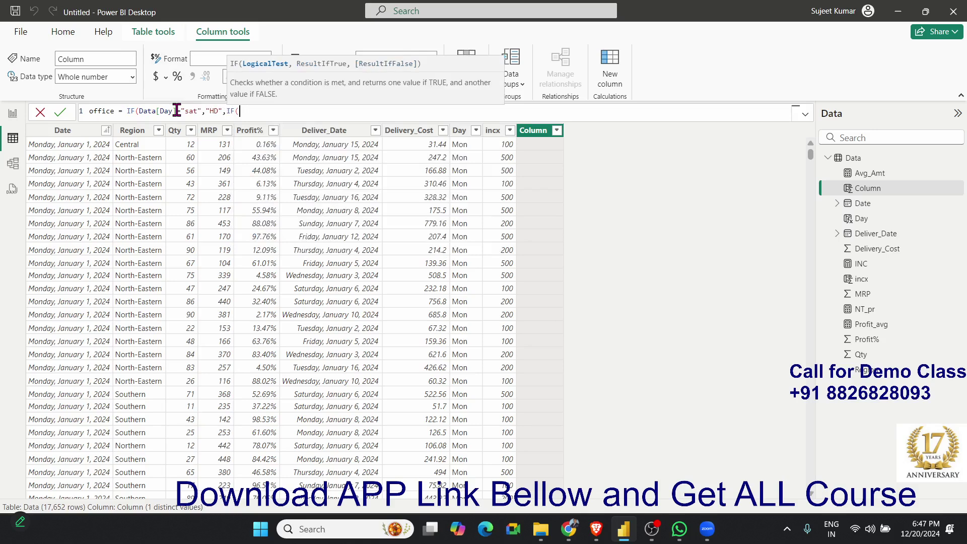
- Complete the nested IF in the office formula to return "OFF" when Data[Day]="Sun" and "OFFICE" otherwise
type("day")
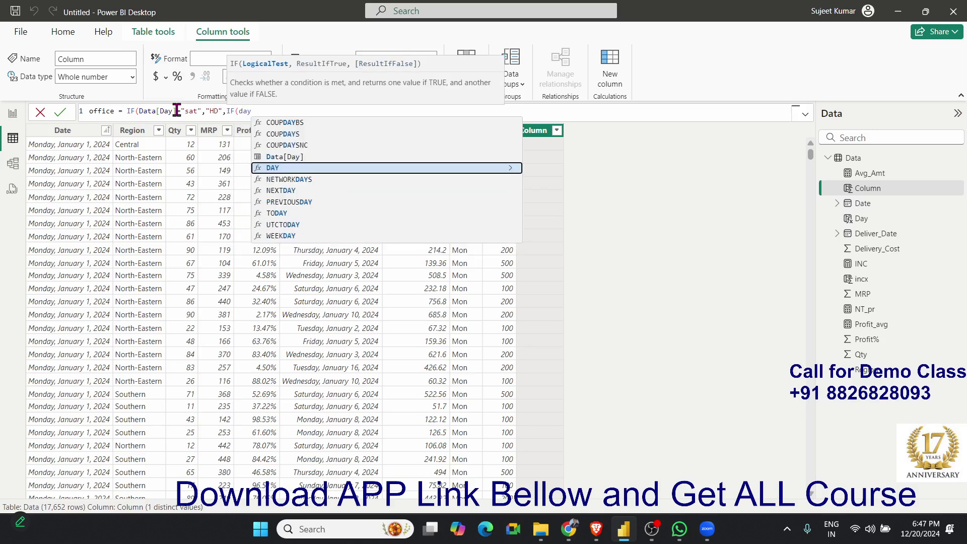
key("Up")
key("Tab")
type("=\"")
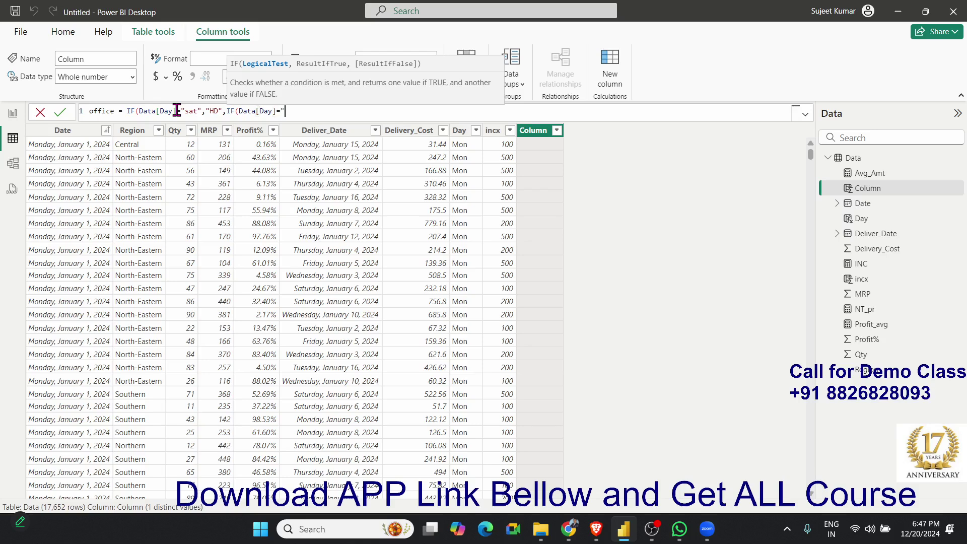
type("Sun\",")
type("\"")
type("O")
type("FF\",\"")
type("OFFICE")
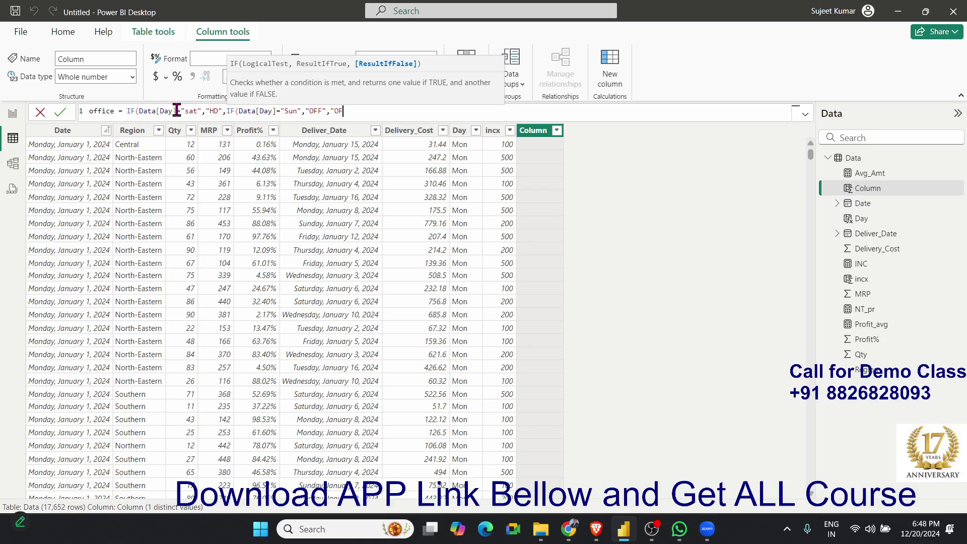
type("\")")
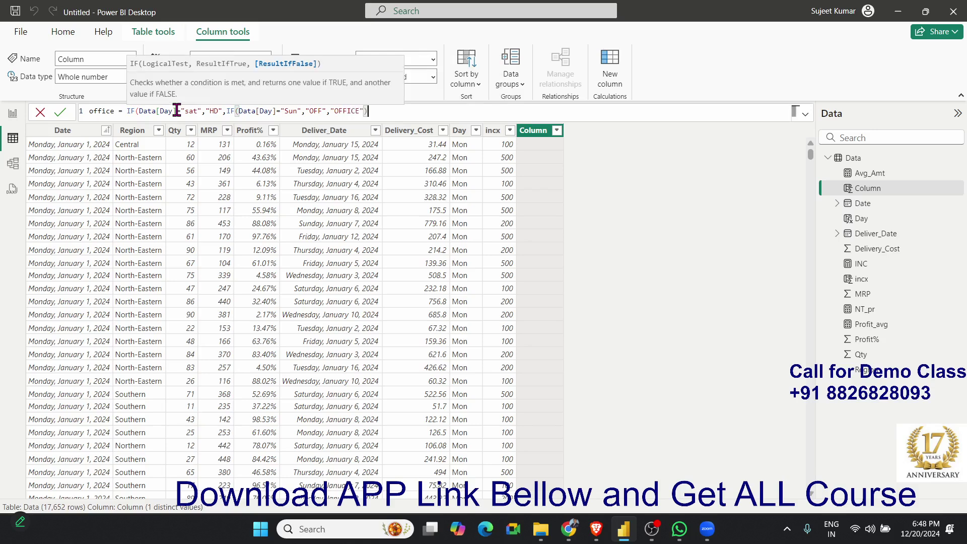
left_click(154, 111)
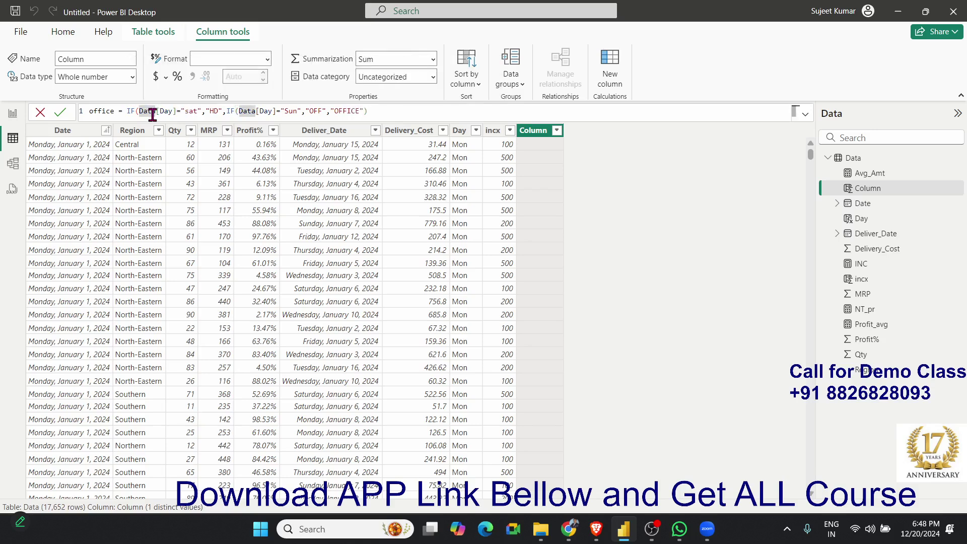
left_click_drag(164, 111, 295, 116)
left_click(332, 116)
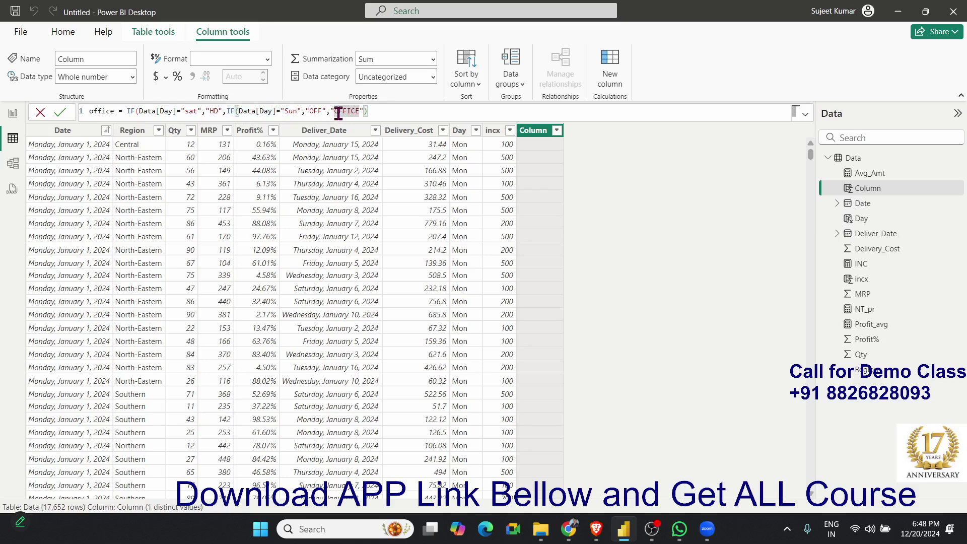
left_click(235, 115)
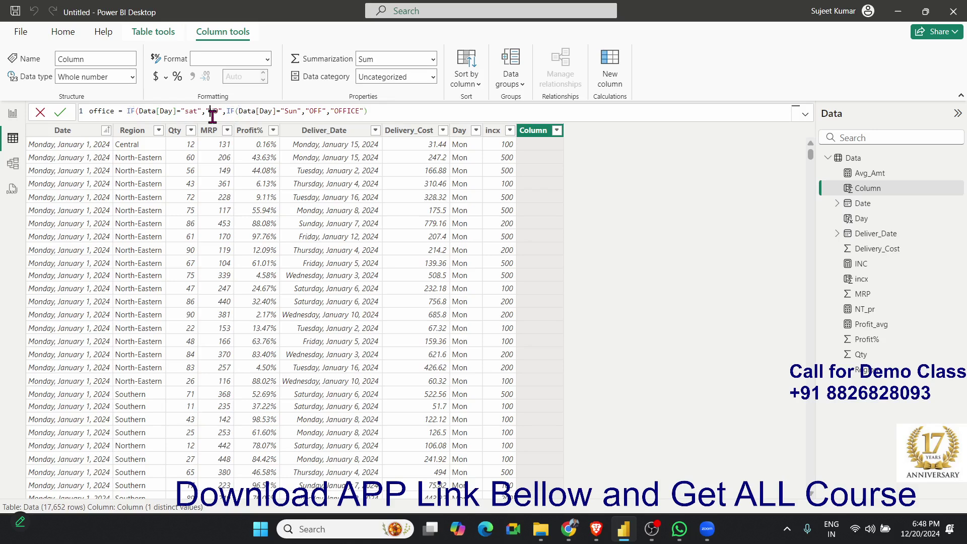
left_click_drag(227, 111, 420, 115)
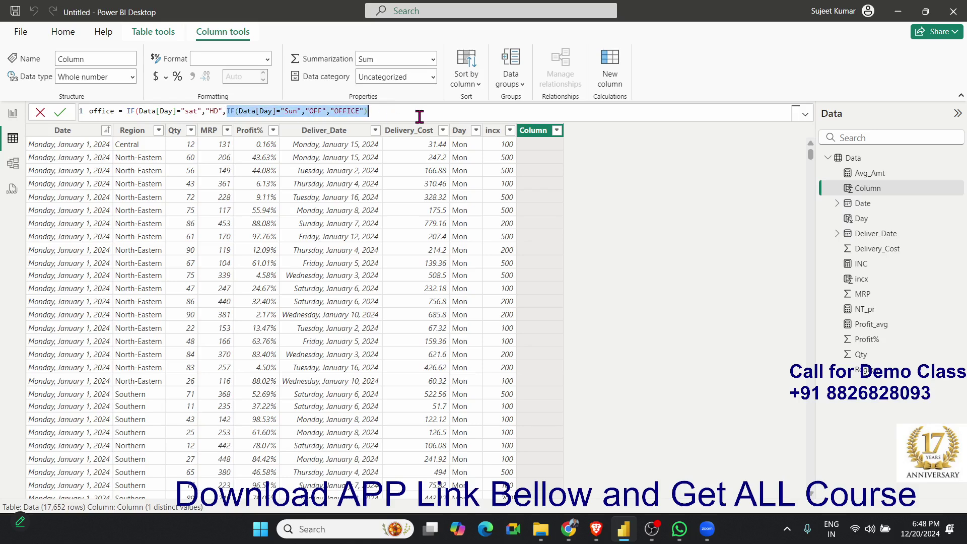
- Close the outer IF of the office formula with a final parenthesis and commit it
left_click(419, 115)
type(")")
key("Return")
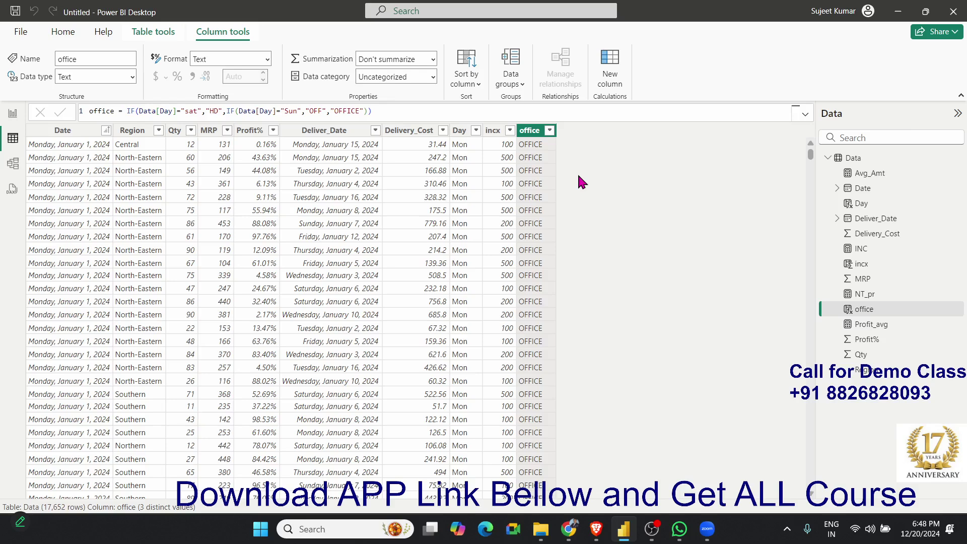
- Add a calculated column named Sinc whose IF returns 500 when Data[Qty]<=40 and opens a nested IF as its false result
left_click(610, 85)
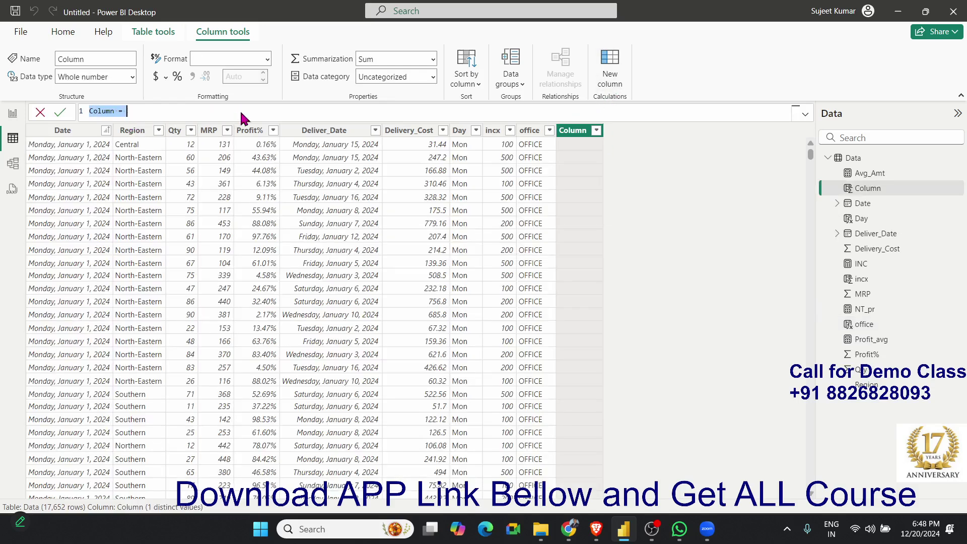
double_click(116, 111)
type("S")
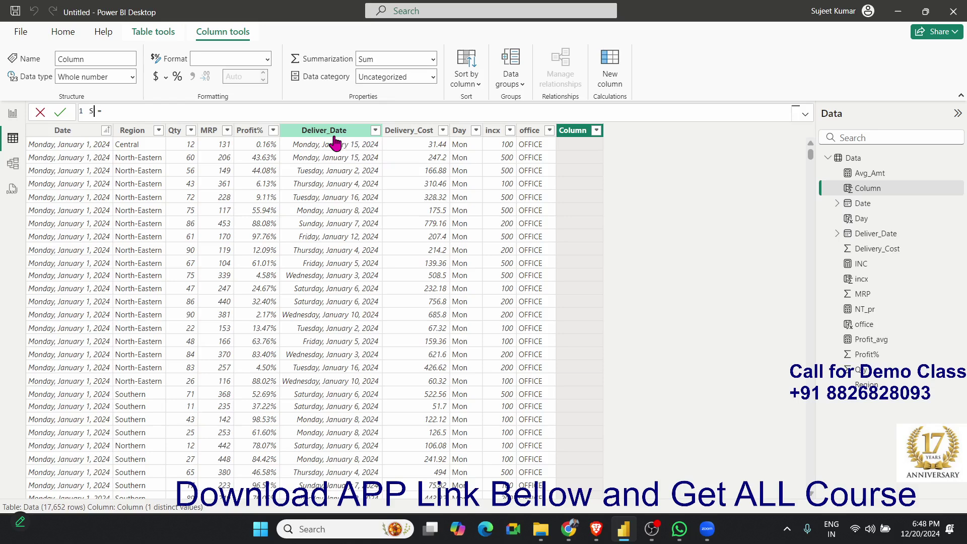
type("inc")
type("IF(q")
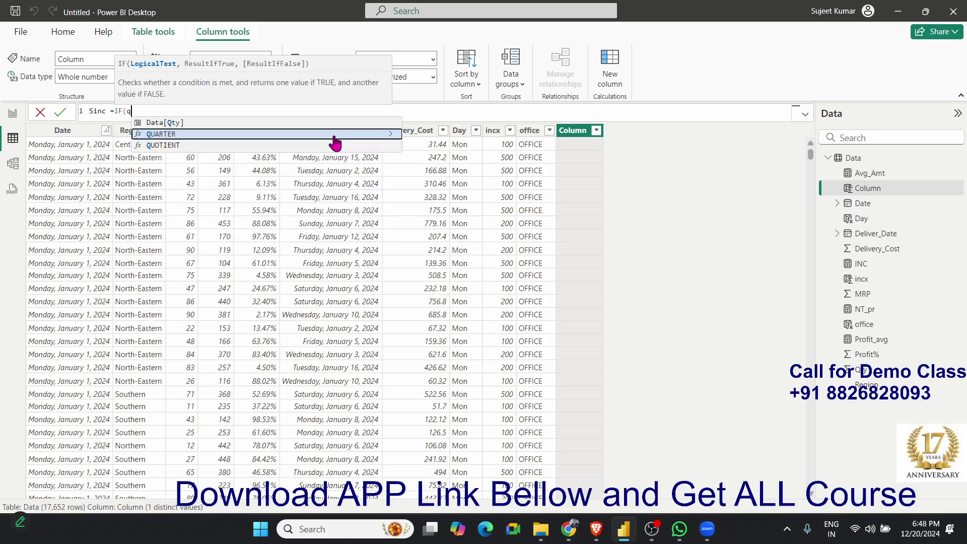
type("ty")
key("Tab")
type("<=")
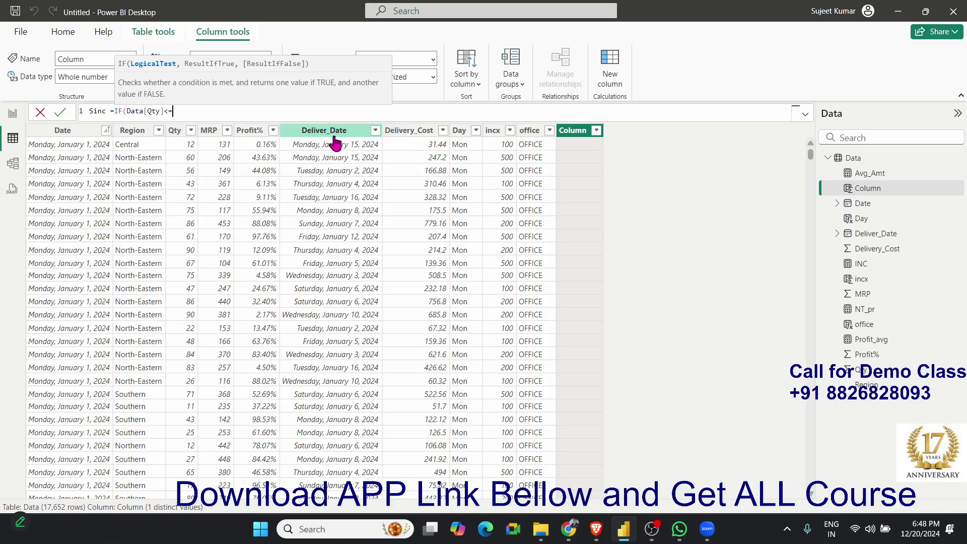
type("40,500,IF(")
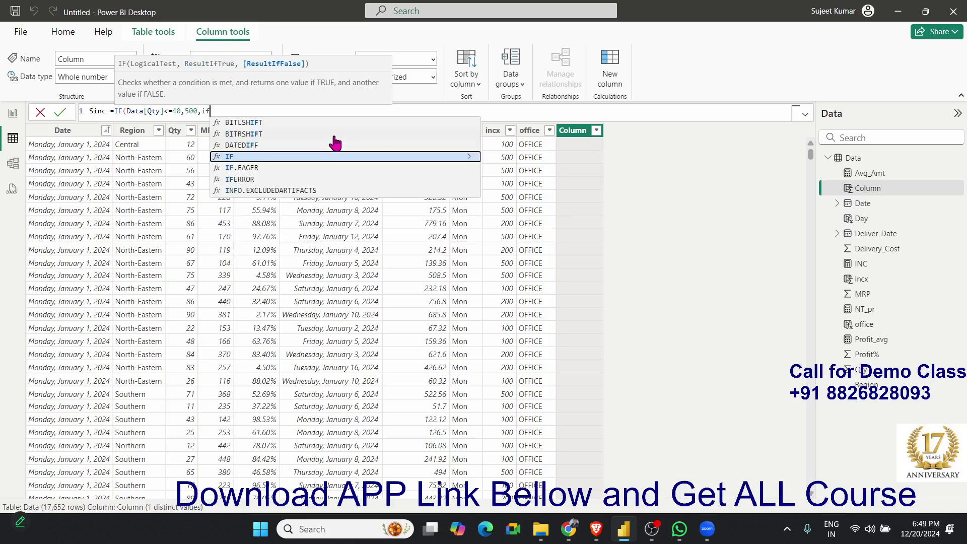
- Nest IF conditions in the Sinc formula returning 1000 for Data[Qty]<=60 and 1500 for Data[Qty]<=100, and open a fourth IF
type("Data[Qty]")
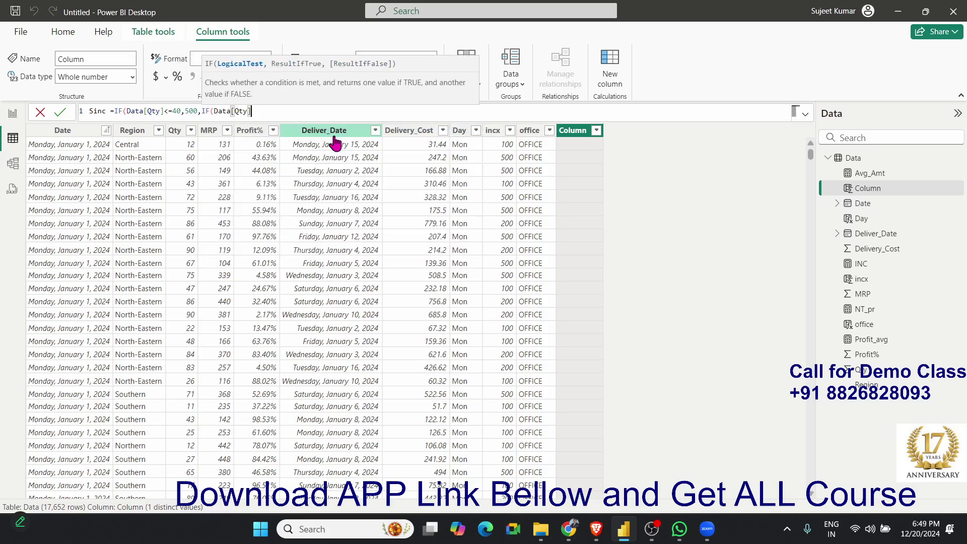
type("<=60,100")
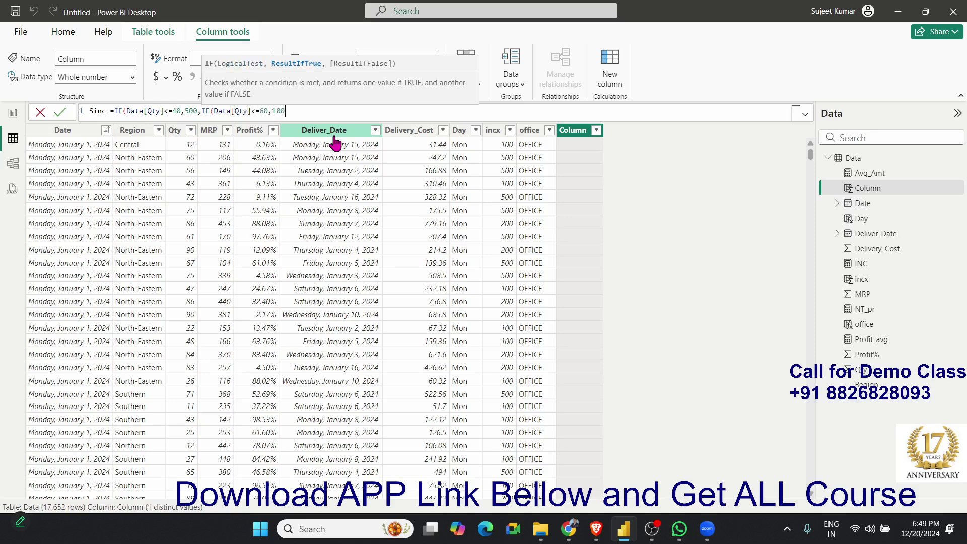
type("0,IF(Data[Qty]")
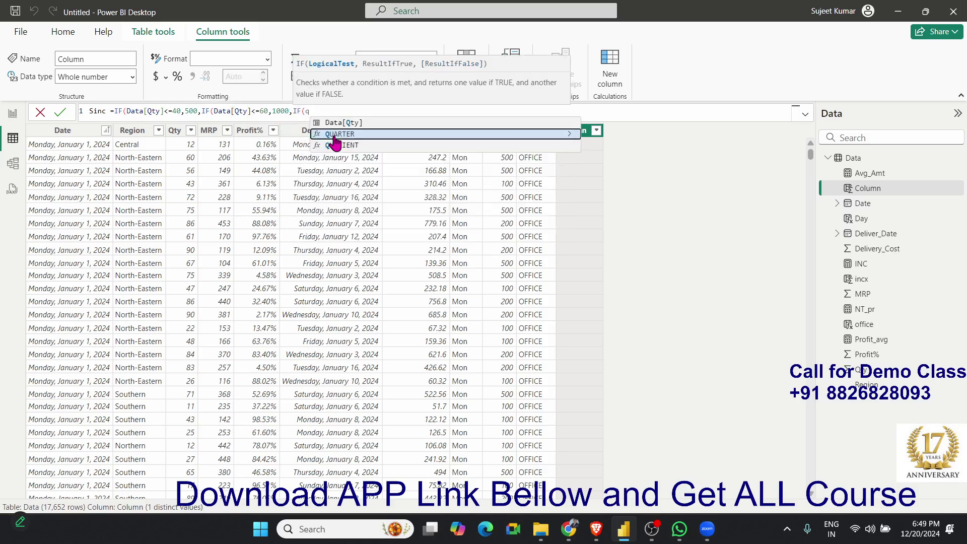
type("<=")
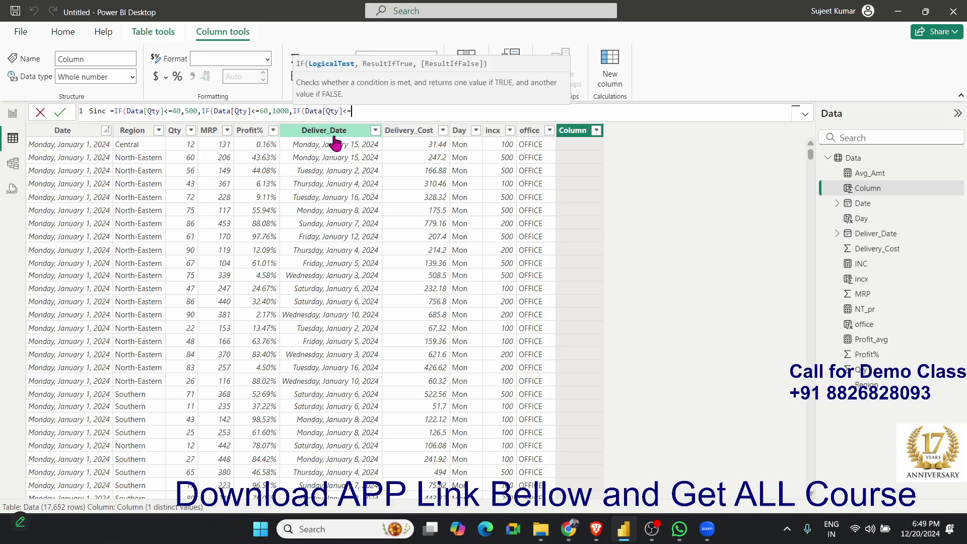
type("100,1500,IF(")
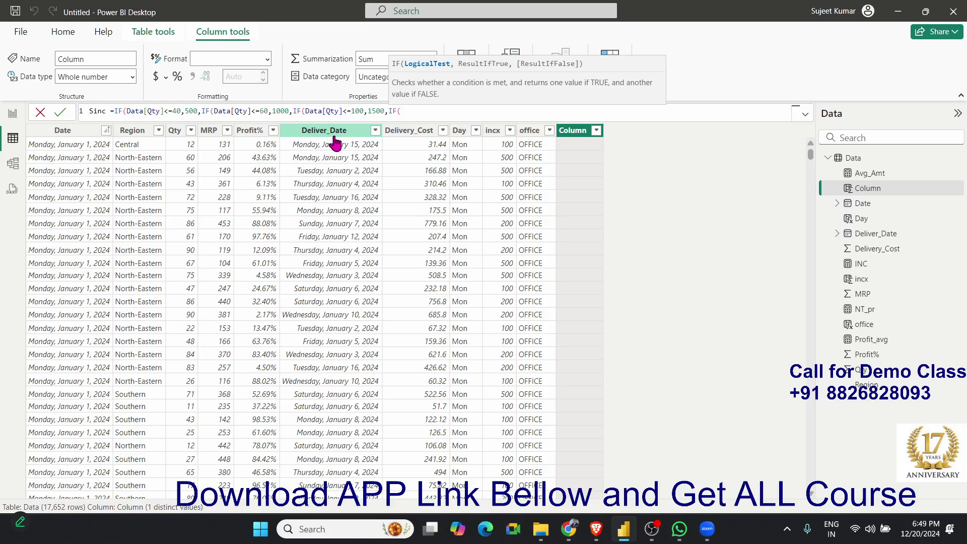
- Finish the Sinc formula's last IF with 500 for Data[Qty]>100 and 0 otherwise, close all parentheses and commit it
type("Data[Qty]>100,50")
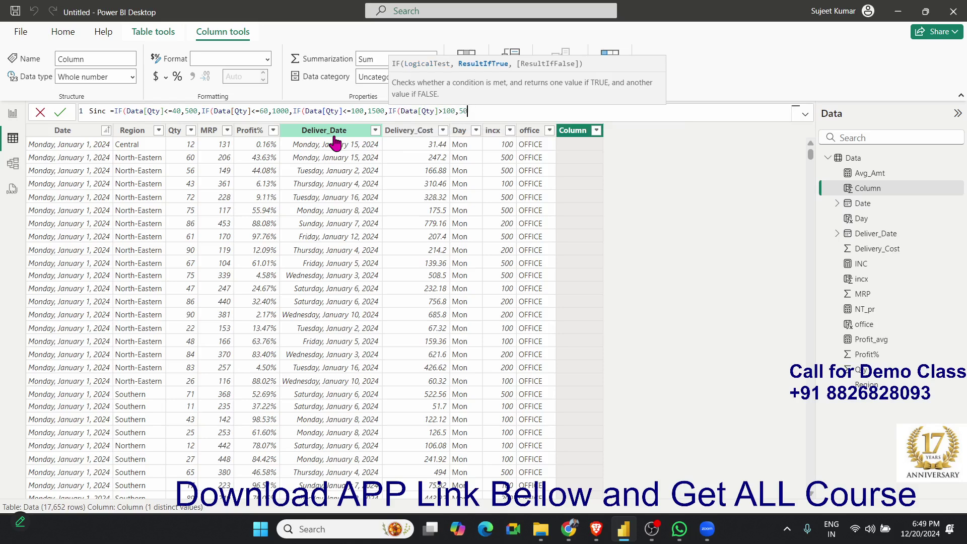
type("0,0)")
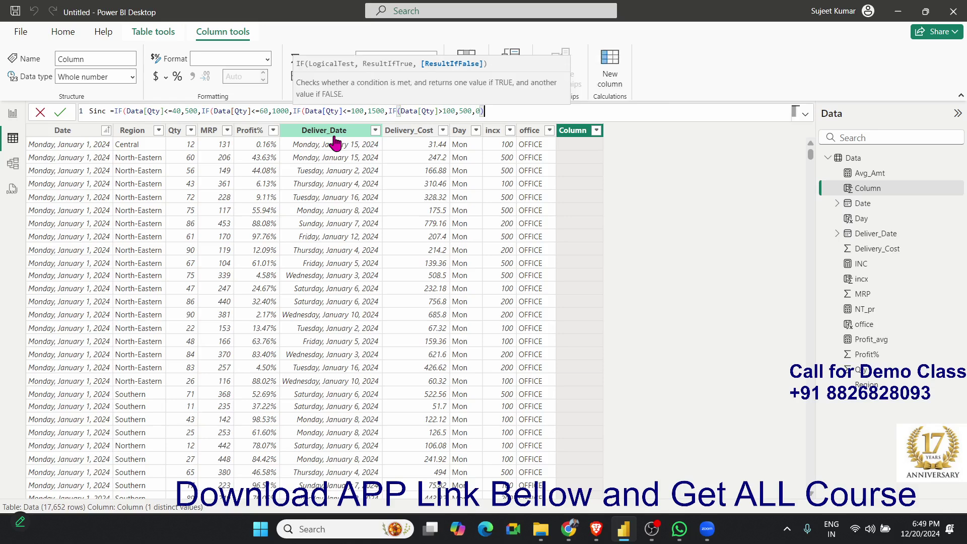
key("Return")
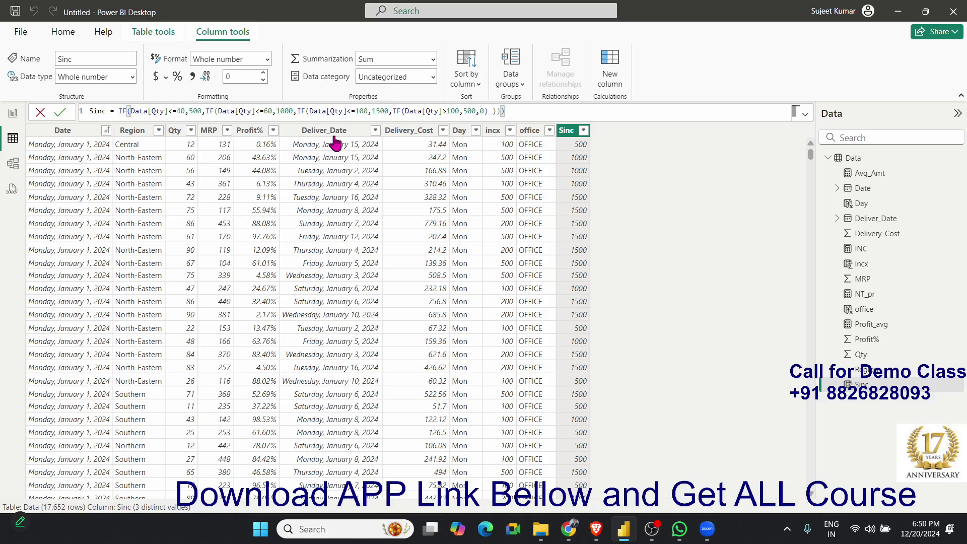
key("alt")
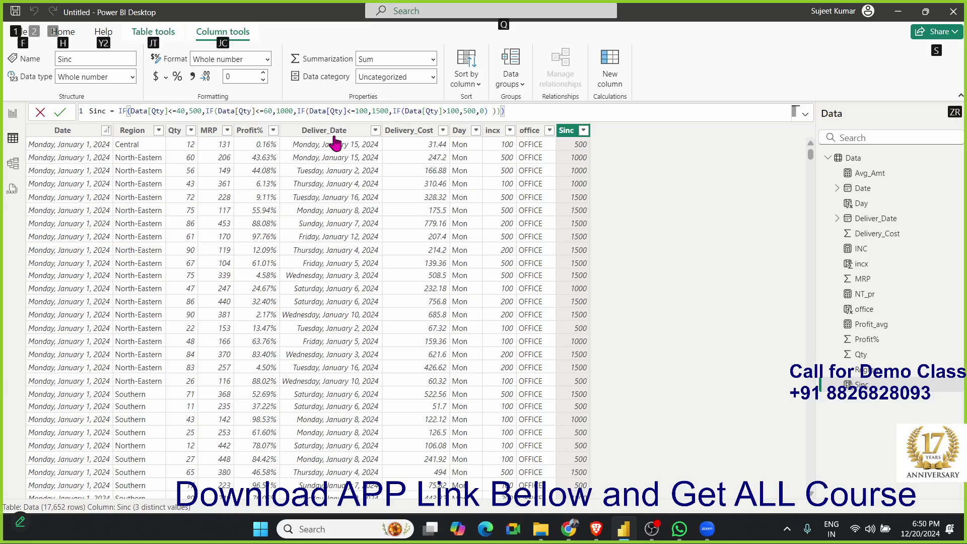